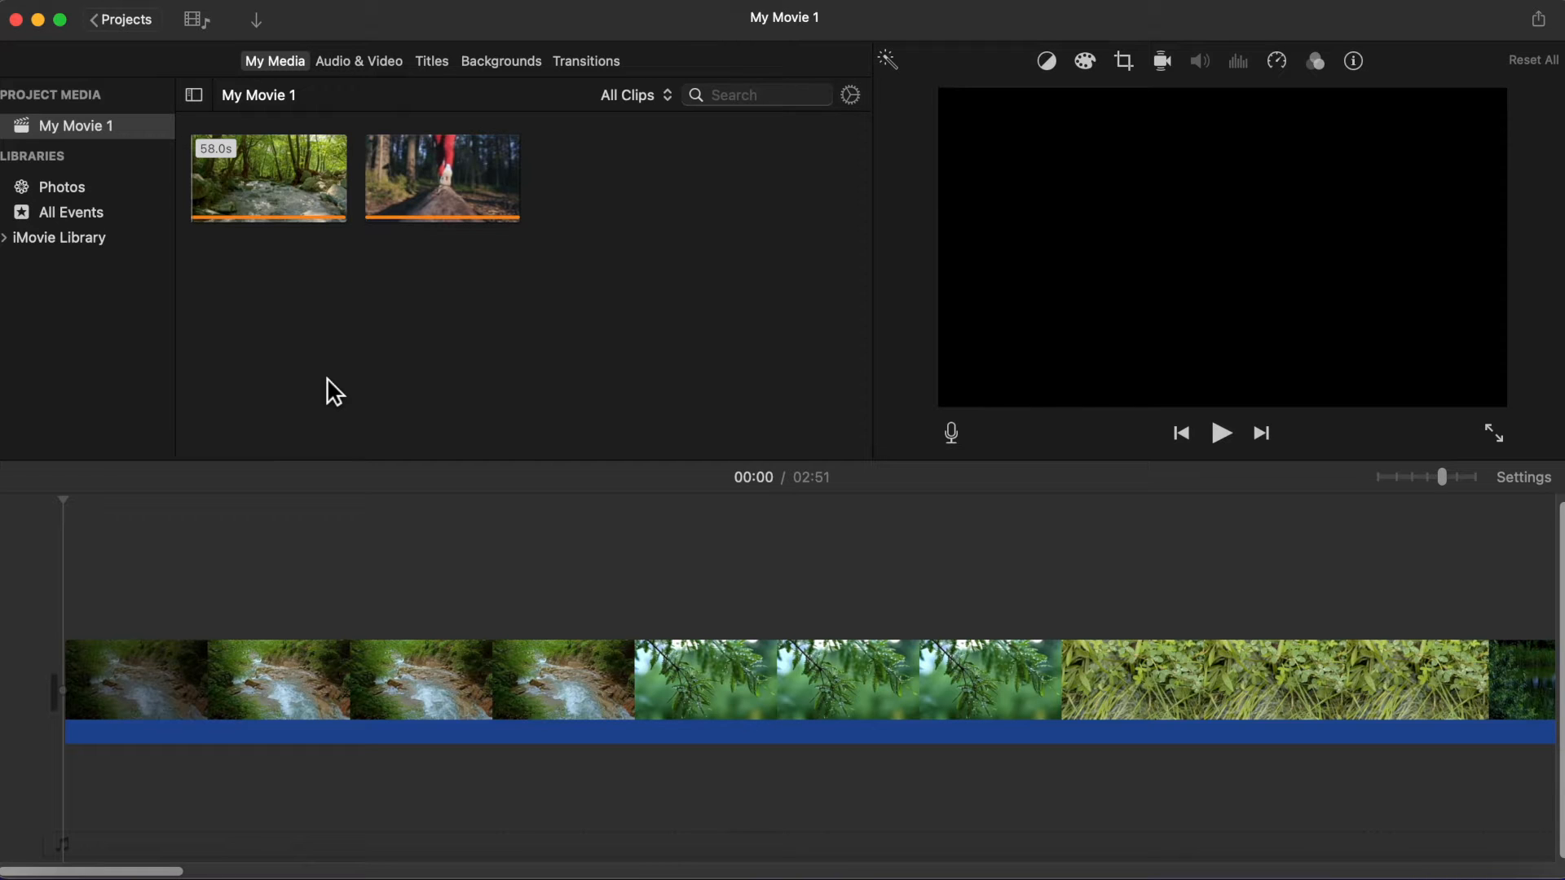
- Record a voiceover about 9 seconds long, starting at 00:02 in the movie
{"action": "left_click", "coordinate": [267, 626]}
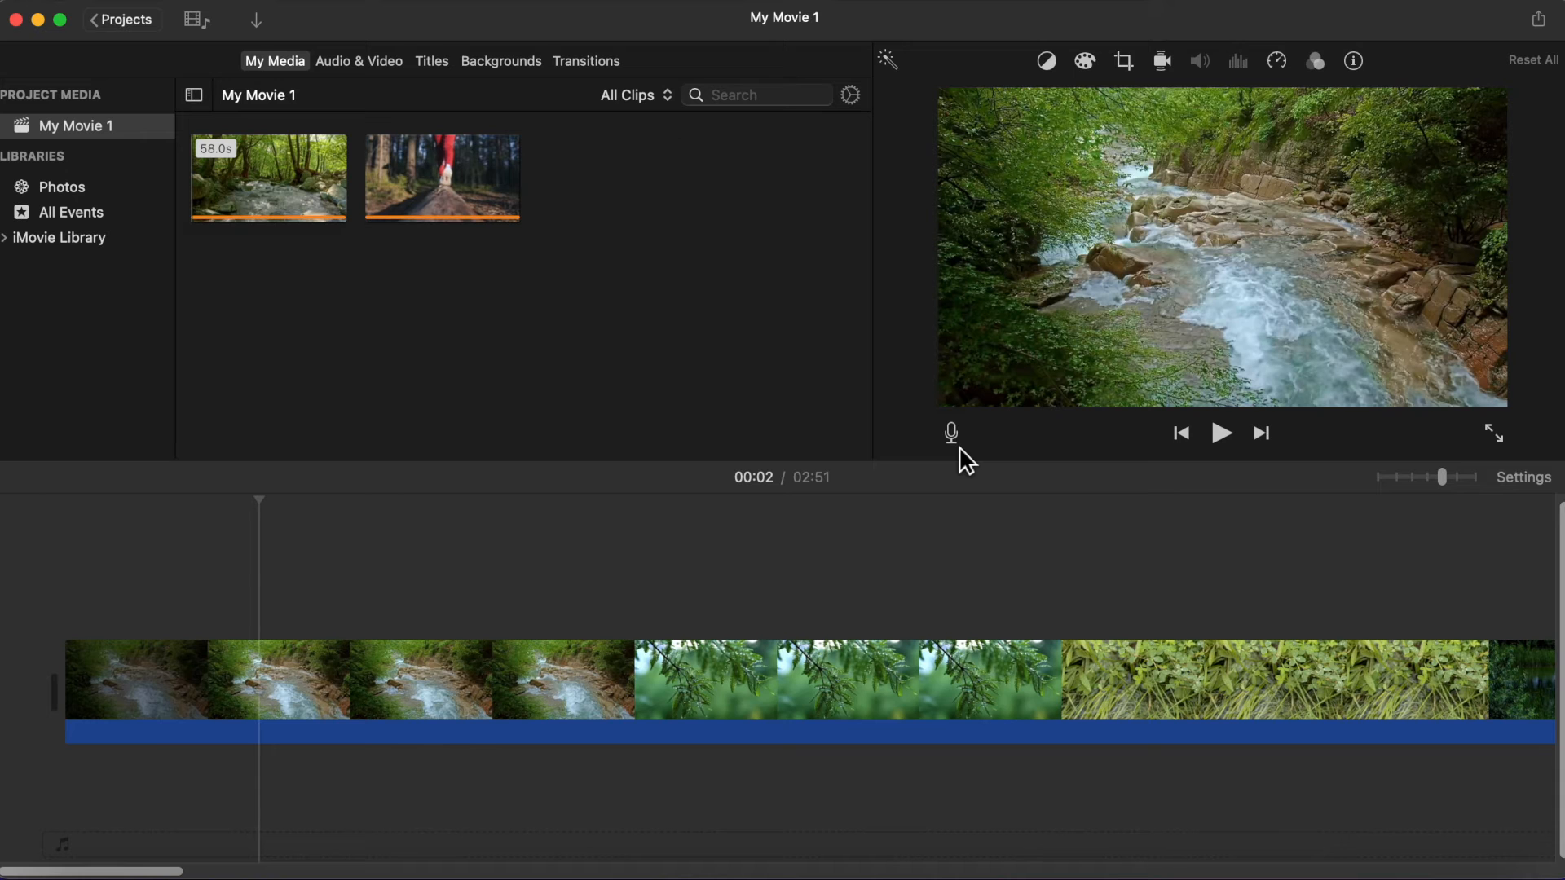
{"action": "left_click", "coordinate": [959, 447]}
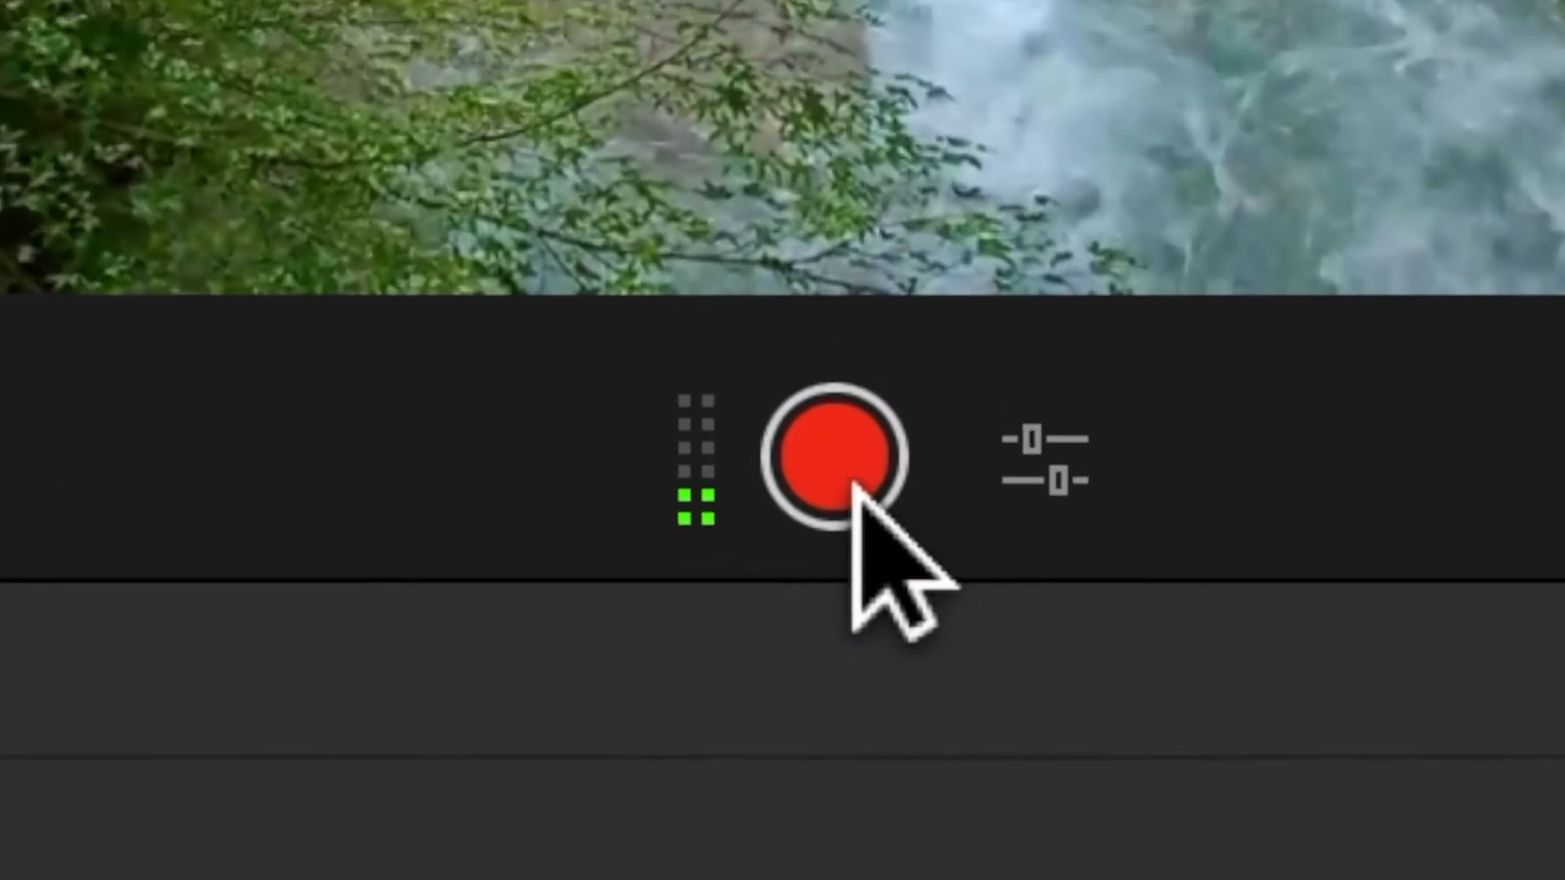
{"action": "left_click", "coordinate": [1151, 444]}
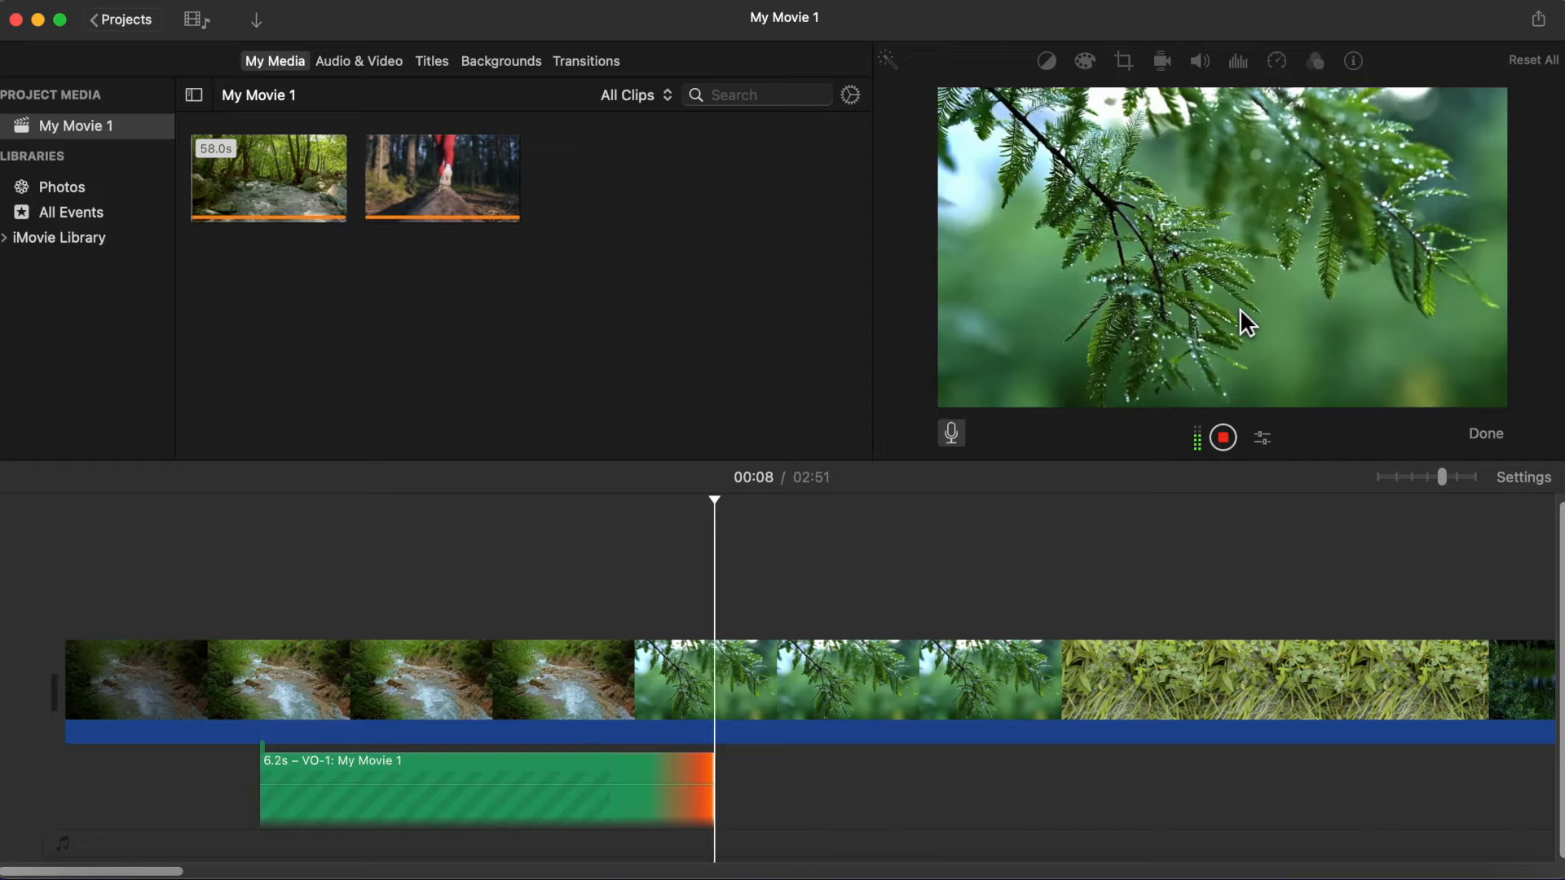
{"action": "left_click", "coordinate": [1232, 446]}
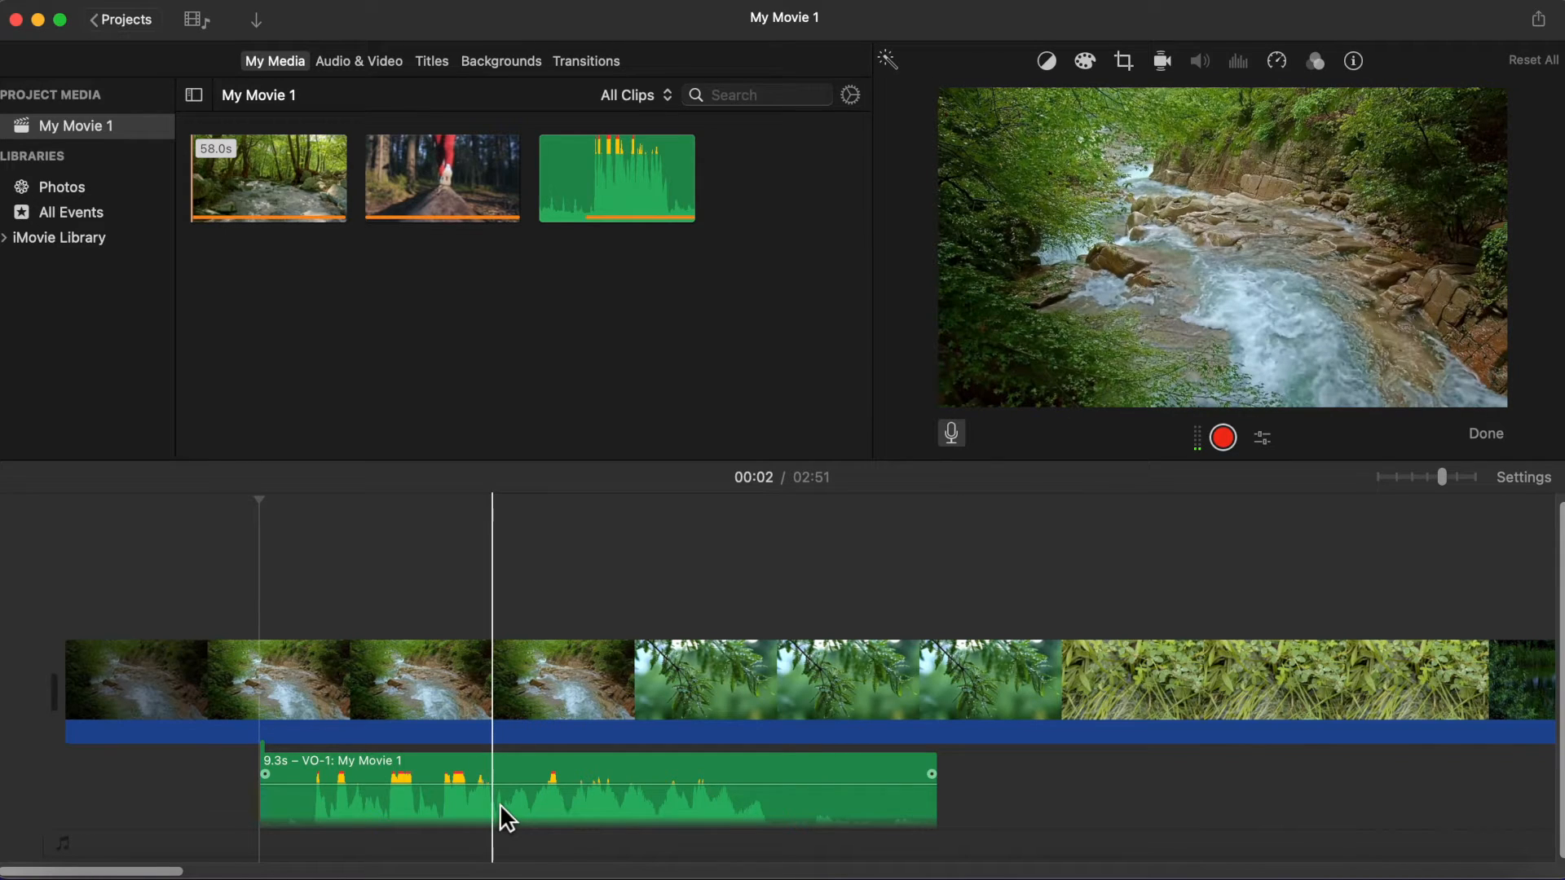
- Trim both ends of the voiceover clip to about 6.7 seconds and slightly lower its volume
{"action": "left_click_drag", "start_coordinate": [261, 807], "coordinate": [298, 800]}
{"action": "left_click_drag", "start_coordinate": [936, 810], "coordinate": [781, 819]}
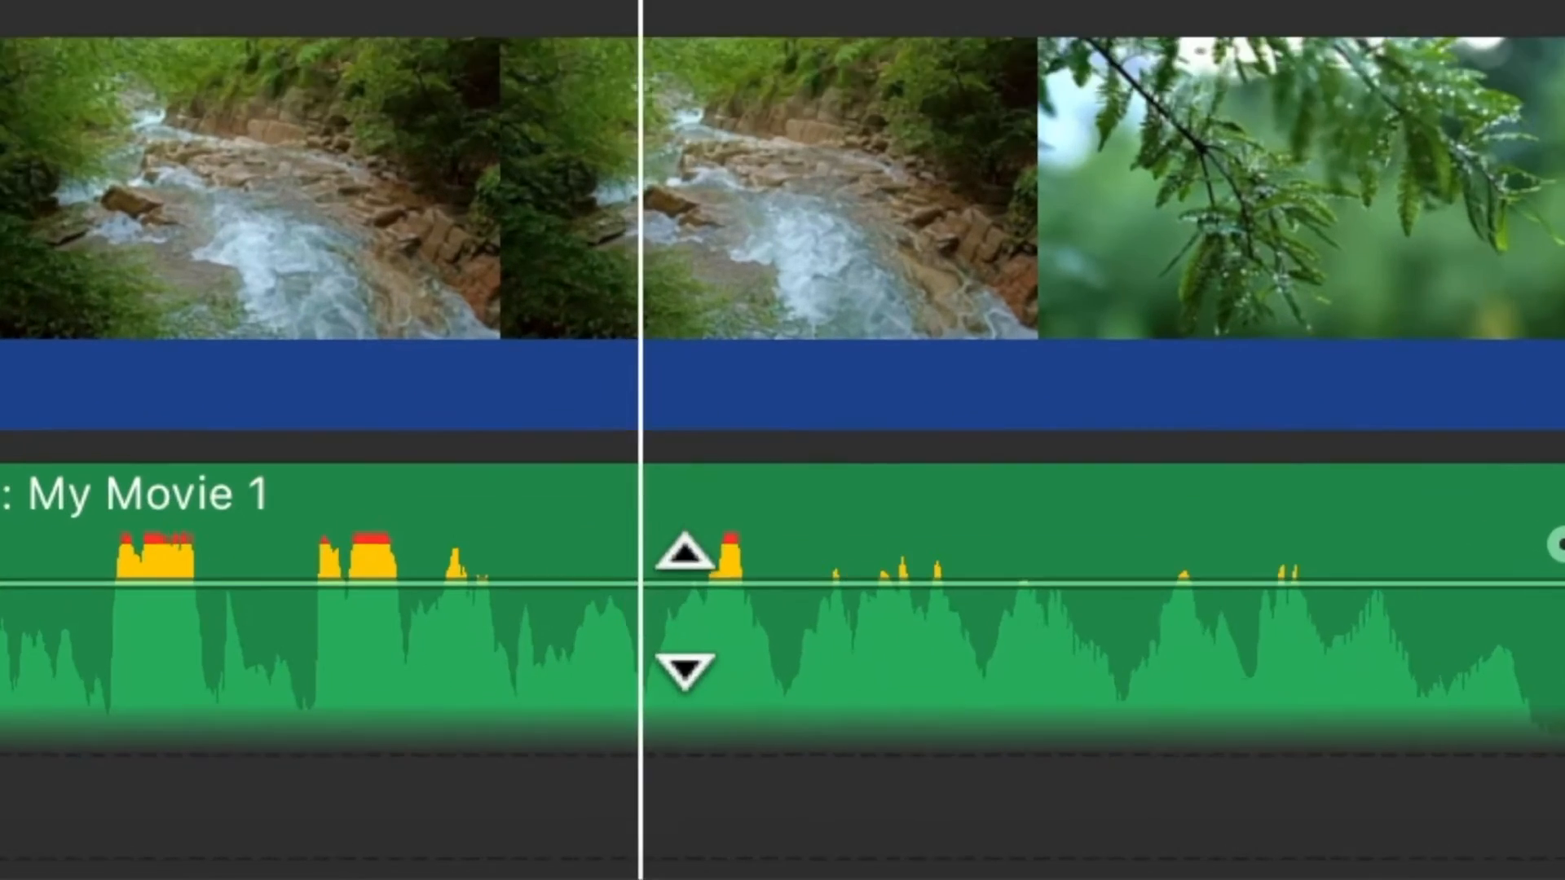
{"action": "left_click_drag", "start_coordinate": [672, 630], "coordinate": [672, 631]}
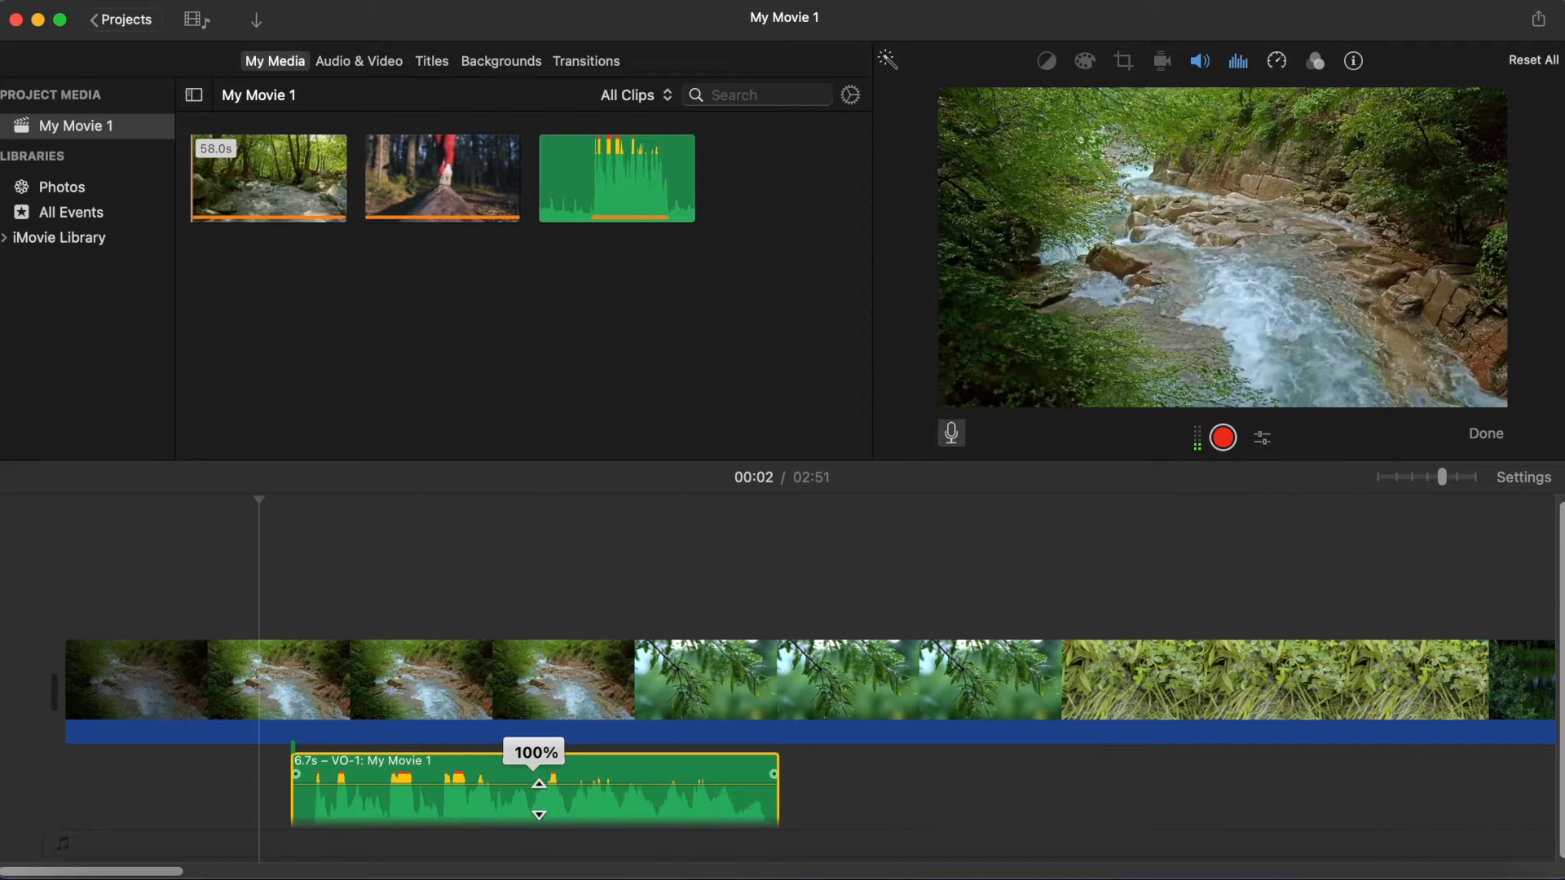
{"action": "mouse_move", "coordinate": [539, 799]}
{"action": "left_mouse_down"}
{"action": "mouse_move", "coordinate": [539, 815]}
{"action": "mouse_move", "coordinate": [538, 785]}
{"action": "mouse_move", "coordinate": [539, 797]}
{"action": "left_mouse_up"}
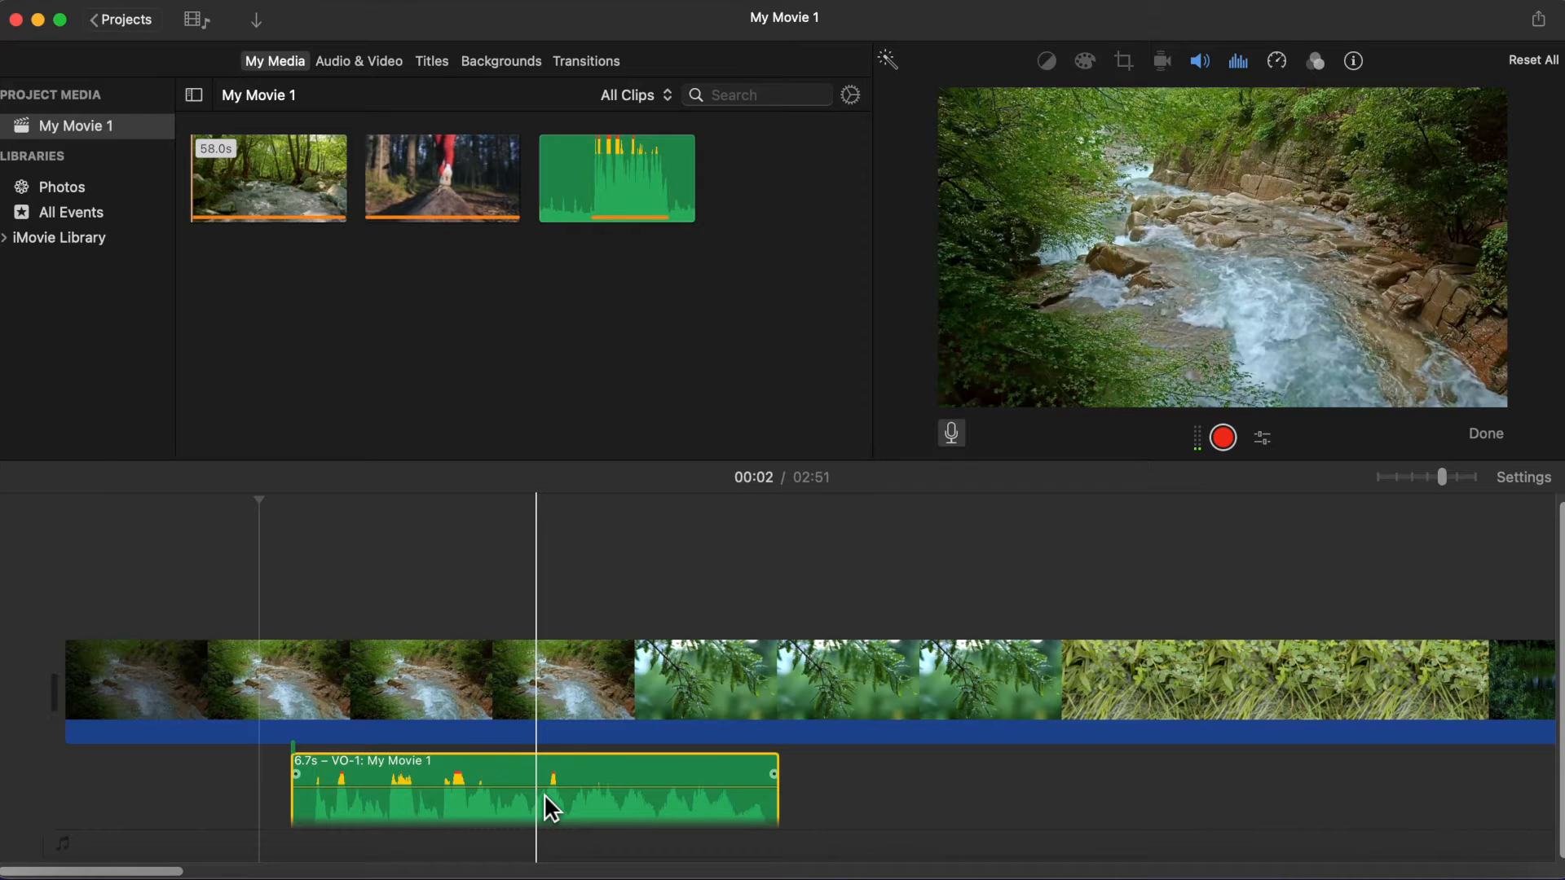
- Audition Radio Stager 01, Comedy Horns and Electronic Tune Up, and place Electronic Tune Up right after the voiceover clip
{"action": "left_click", "coordinate": [367, 69]}
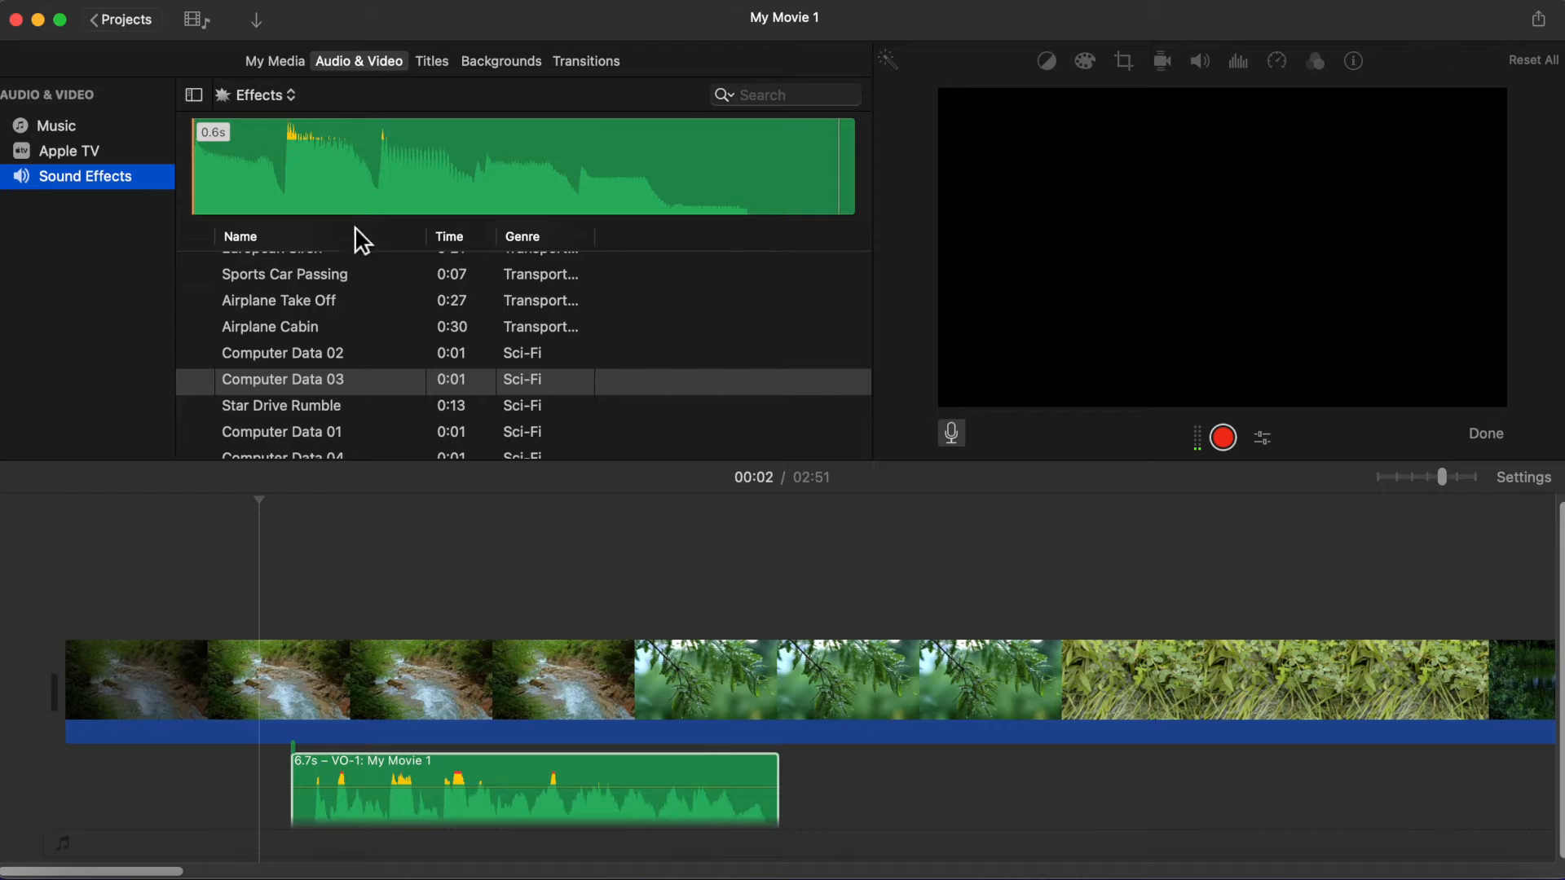
{"action": "scroll", "coordinate": [304, 346], "scroll_direction": "down", "scroll_amount": 10}
{"action": "scroll", "coordinate": [305, 347], "scroll_direction": "down", "scroll_amount": 15}
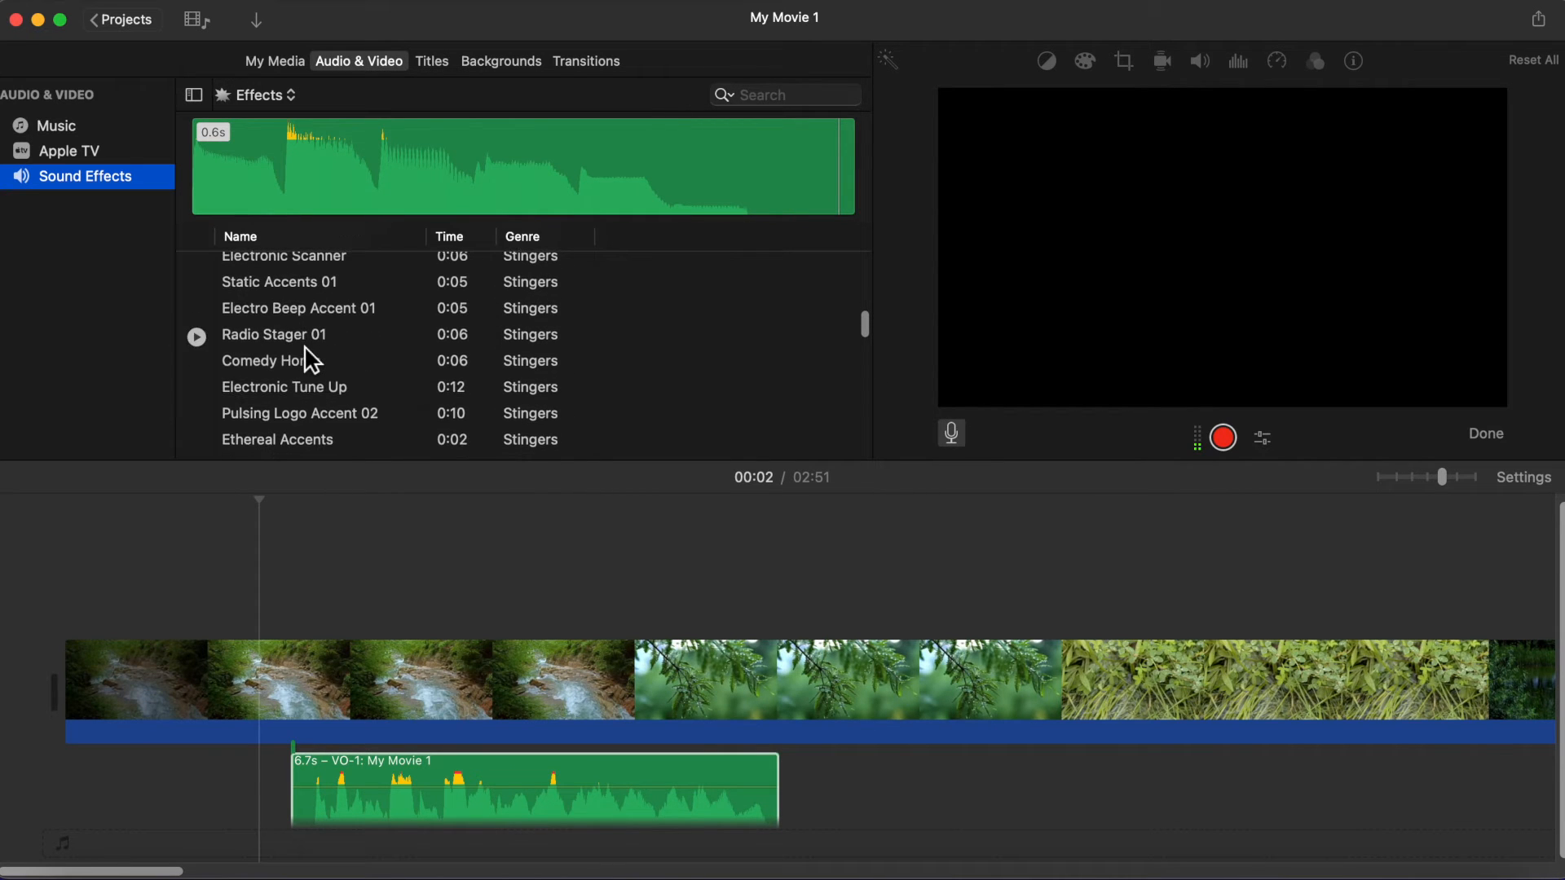
{"action": "left_click", "coordinate": [198, 344]}
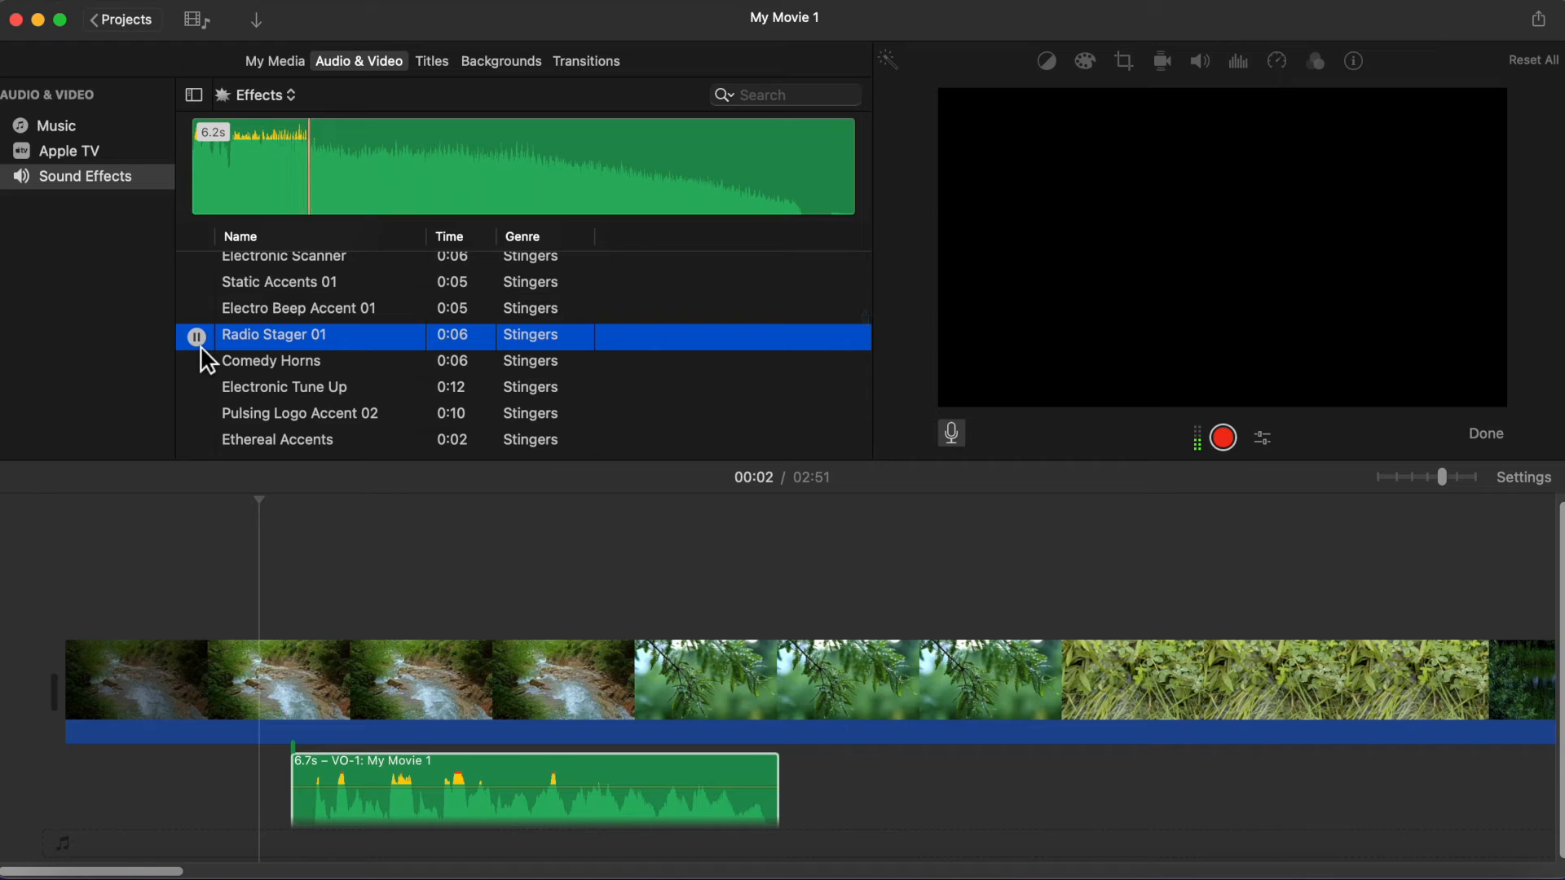
{"action": "left_click", "coordinate": [204, 372]}
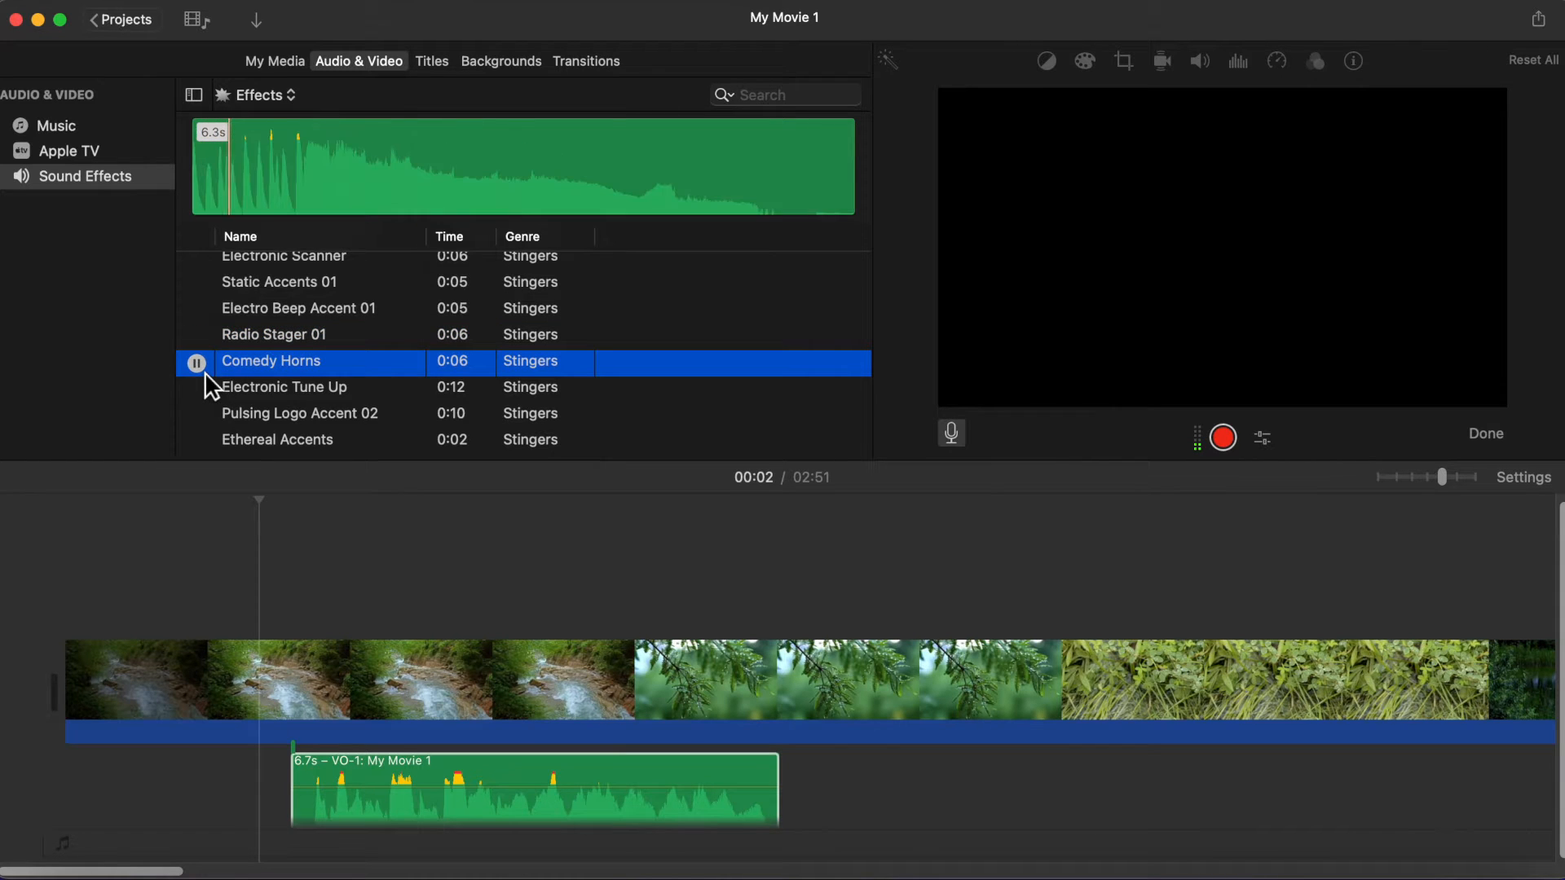
{"action": "left_click", "coordinate": [205, 398]}
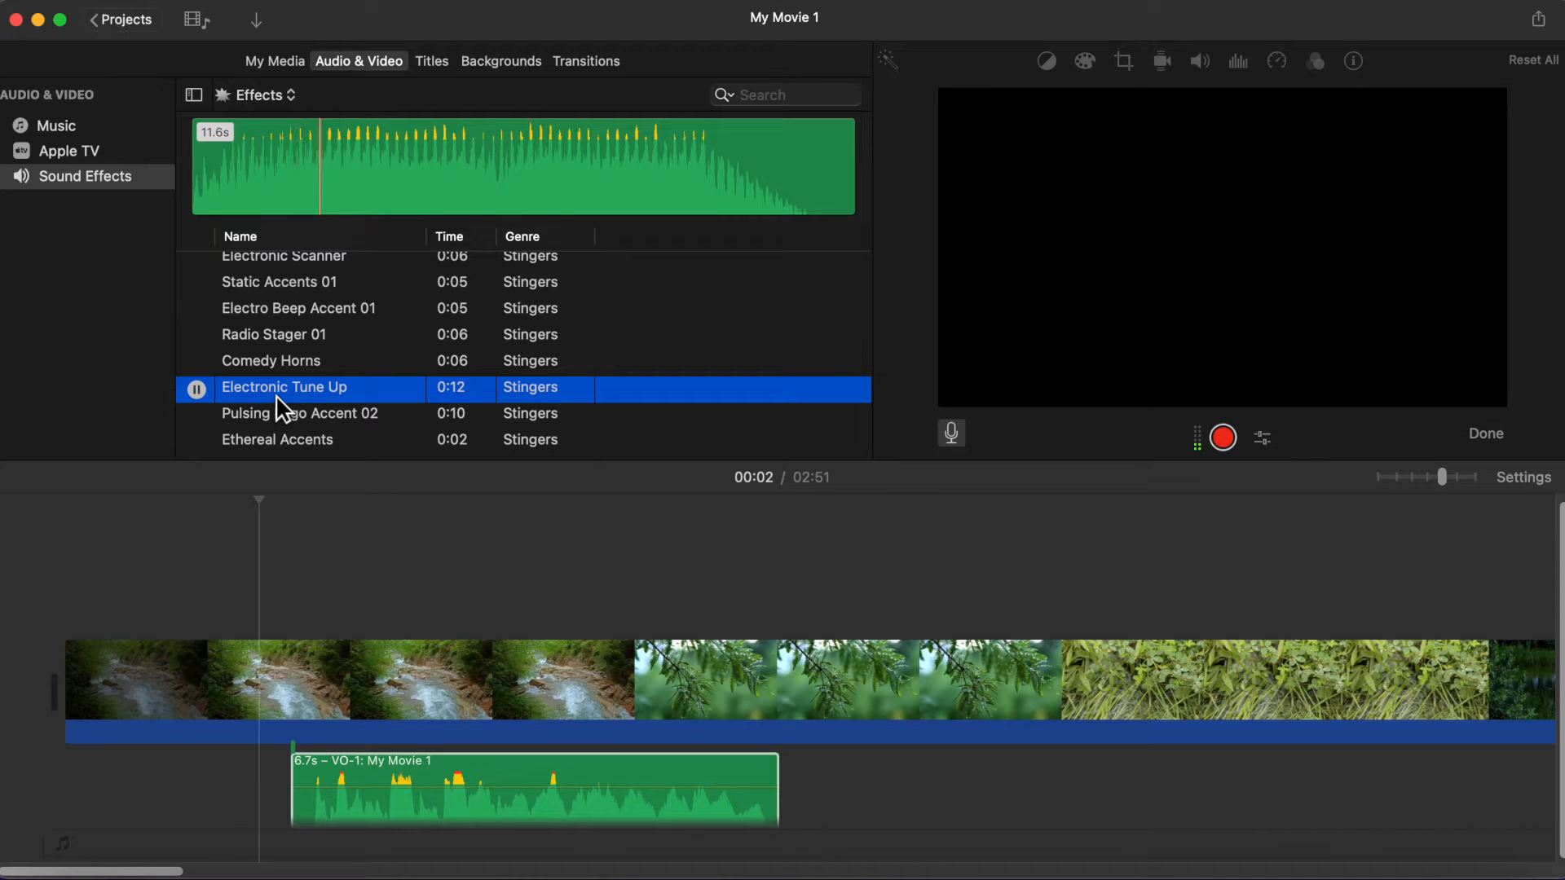
{"action": "left_click_drag", "start_coordinate": [275, 395], "coordinate": [798, 793]}
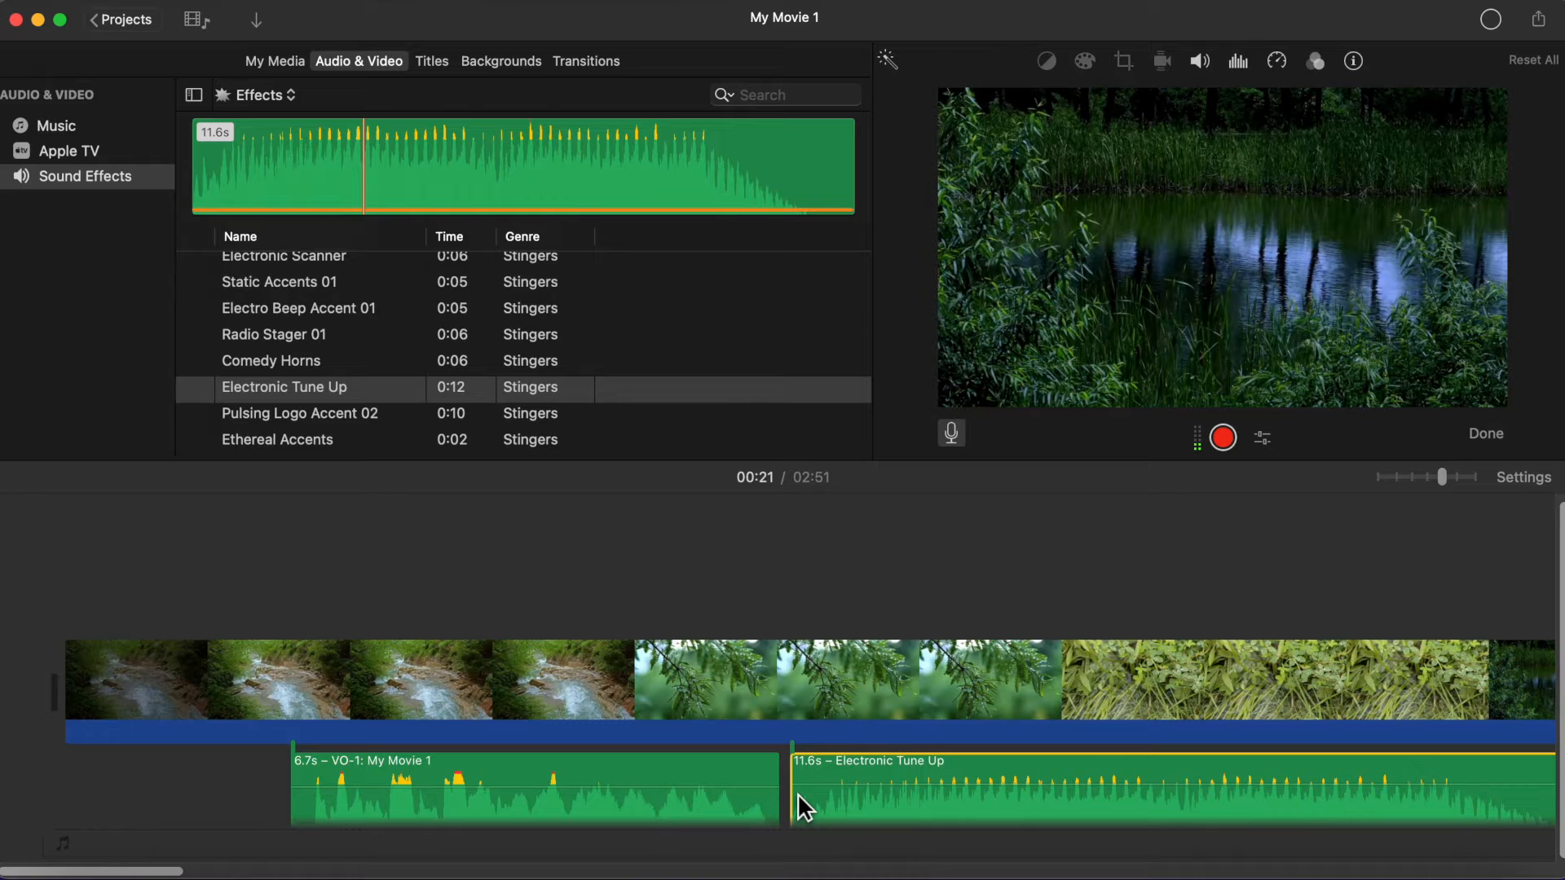
- Raise the volume of the Electronic Tune Up clip slightly and close the voiceover recording controls
{"action": "scroll", "coordinate": [803, 807], "scroll_direction": "right", "scroll_amount": 4}
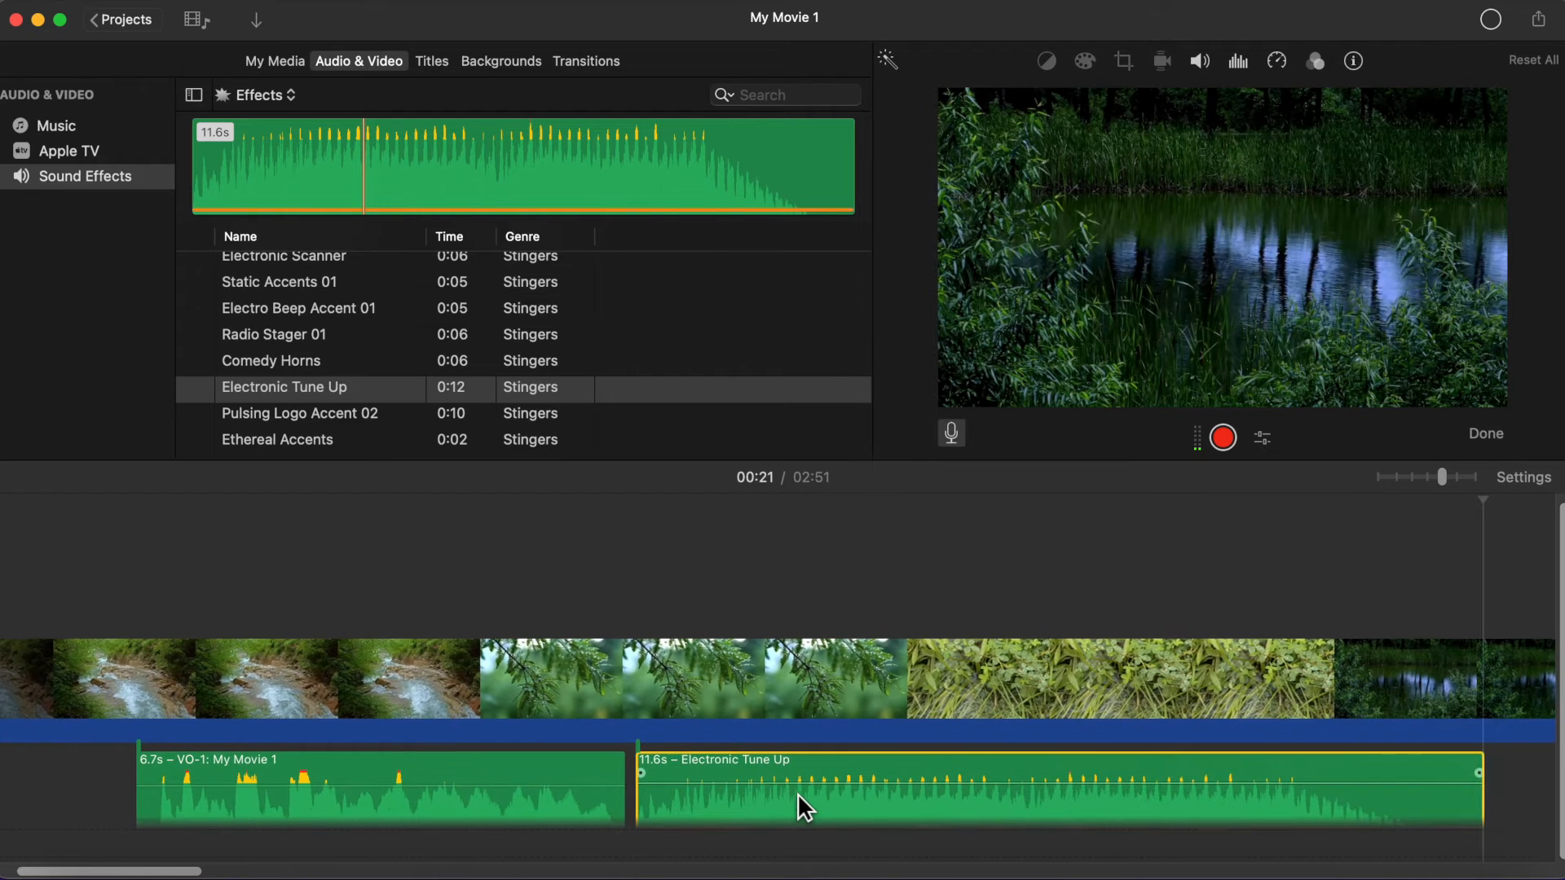
{"action": "scroll", "coordinate": [799, 791], "scroll_direction": "left", "scroll_amount": 1}
{"action": "left_click_drag", "start_coordinate": [802, 789], "coordinate": [802, 784]}
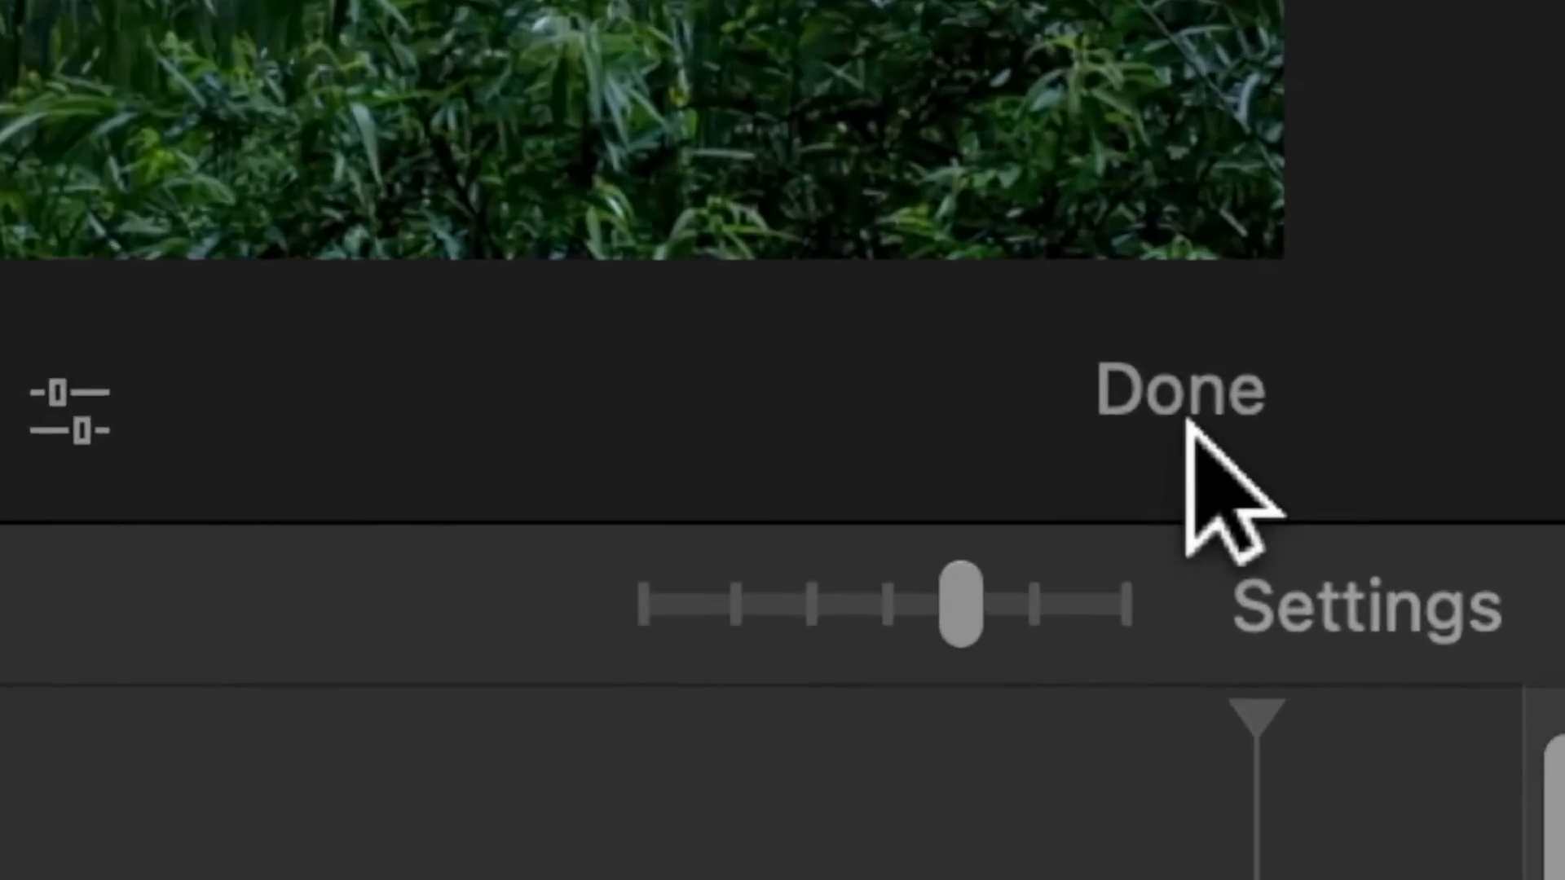
{"action": "left_click", "coordinate": [1188, 420]}
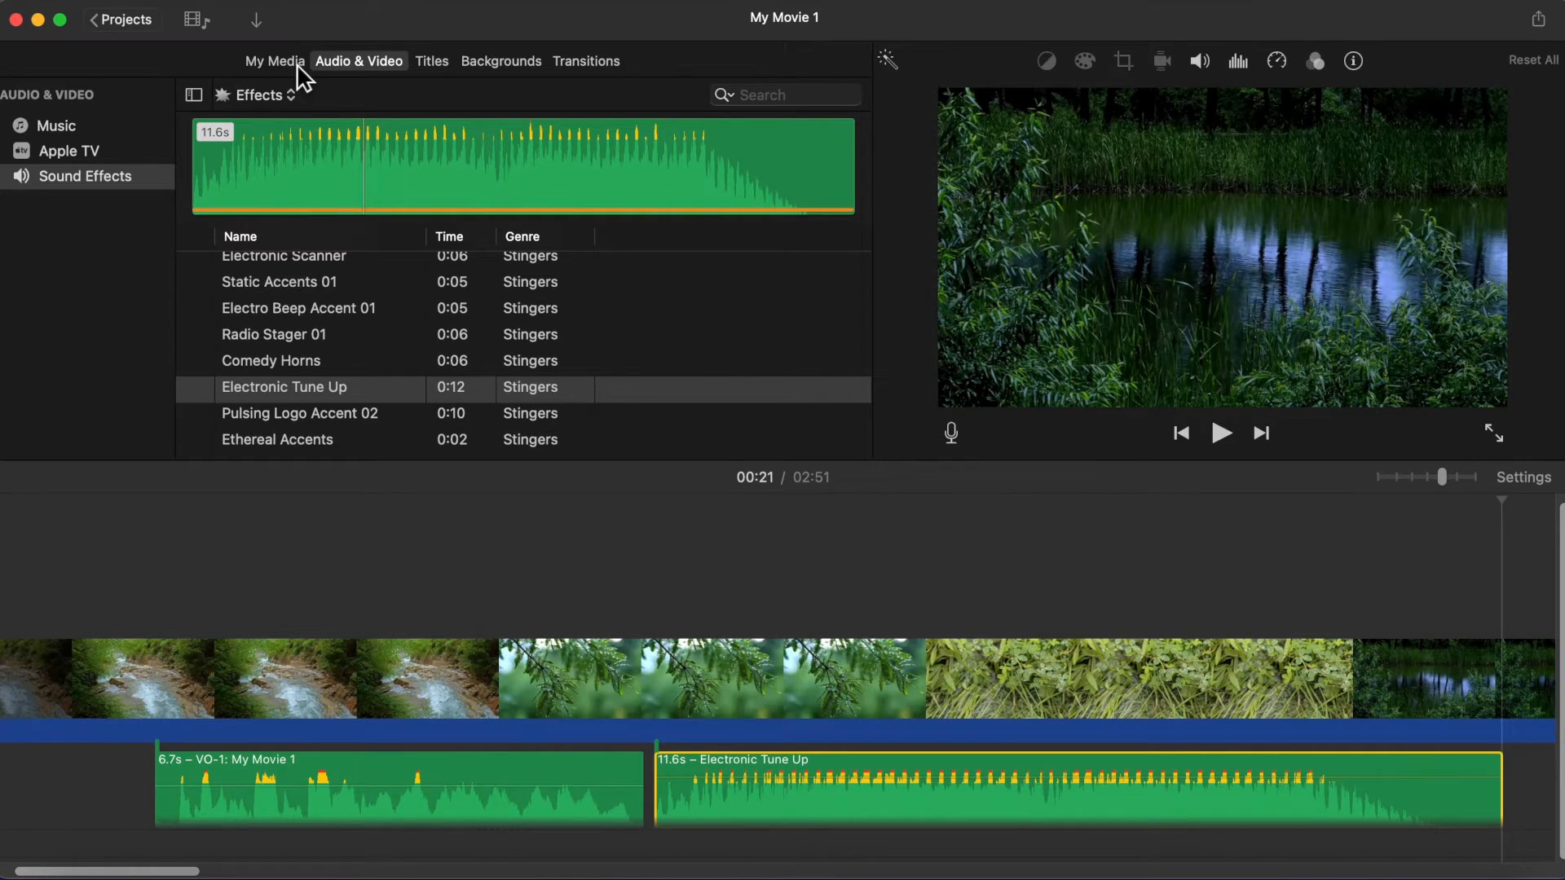
- Place the 1.8-minute forest clip from the project media above the main video, starting over the wet branch shot
{"action": "left_click", "coordinate": [297, 64]}
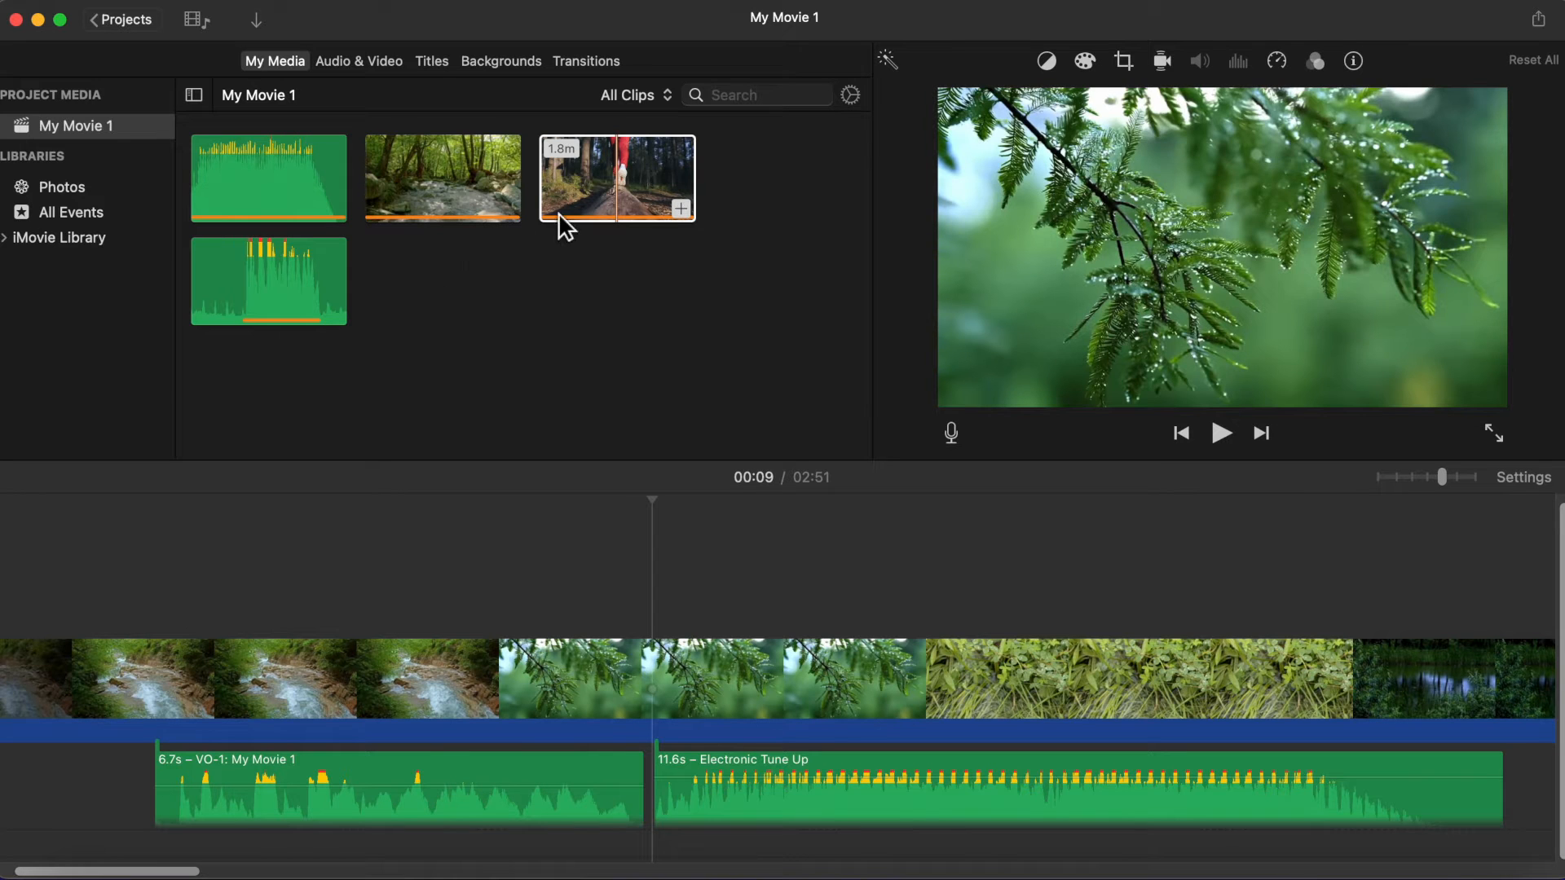
{"action": "left_click", "coordinate": [624, 191]}
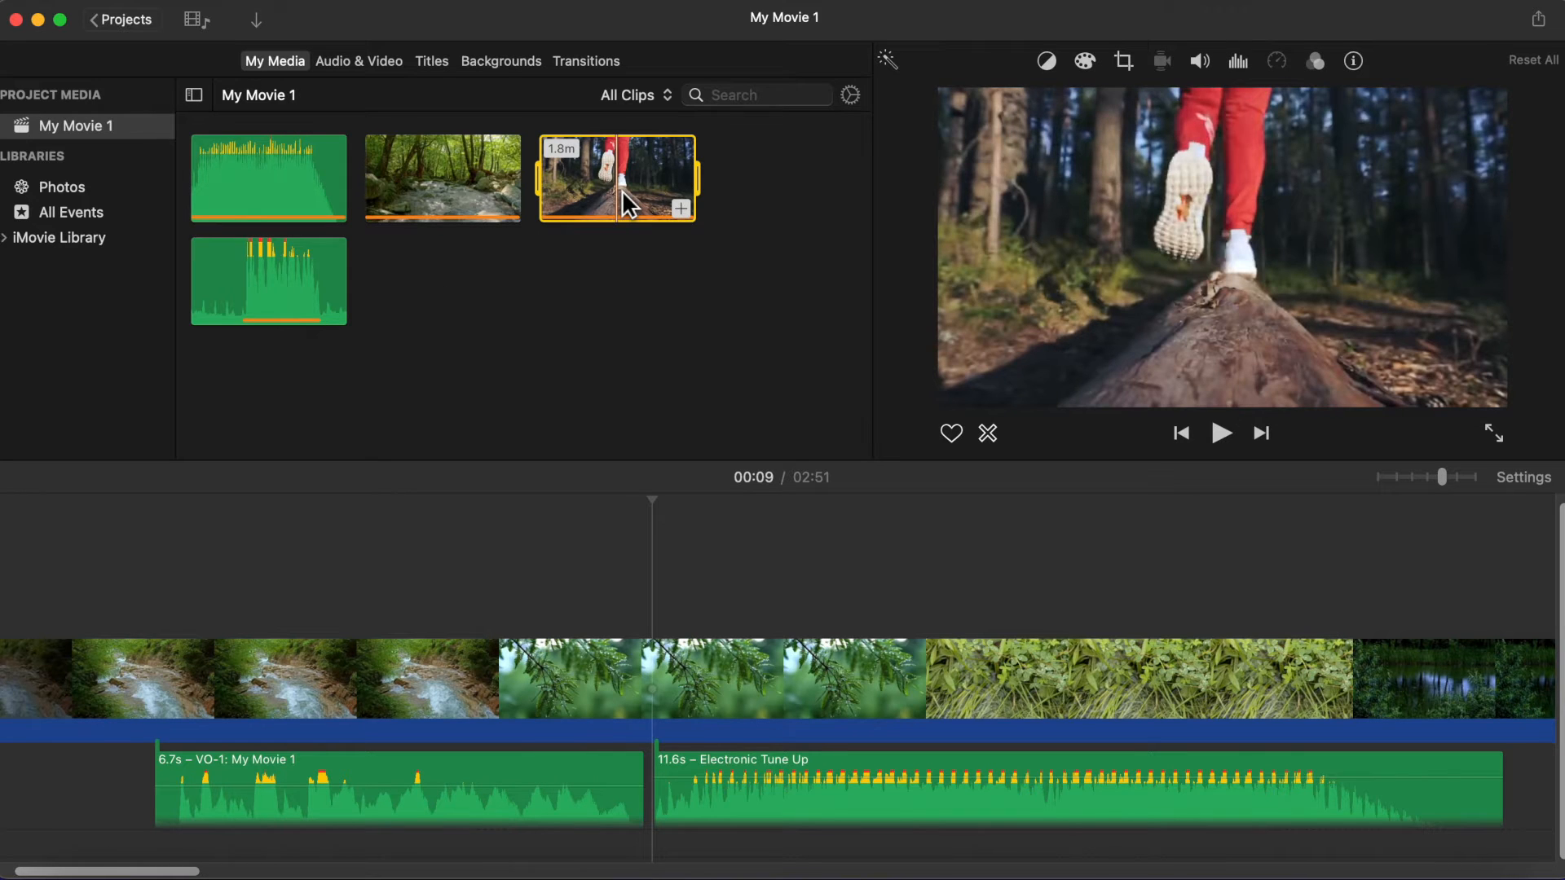
{"action": "left_click_drag", "start_coordinate": [623, 192], "coordinate": [566, 587]}
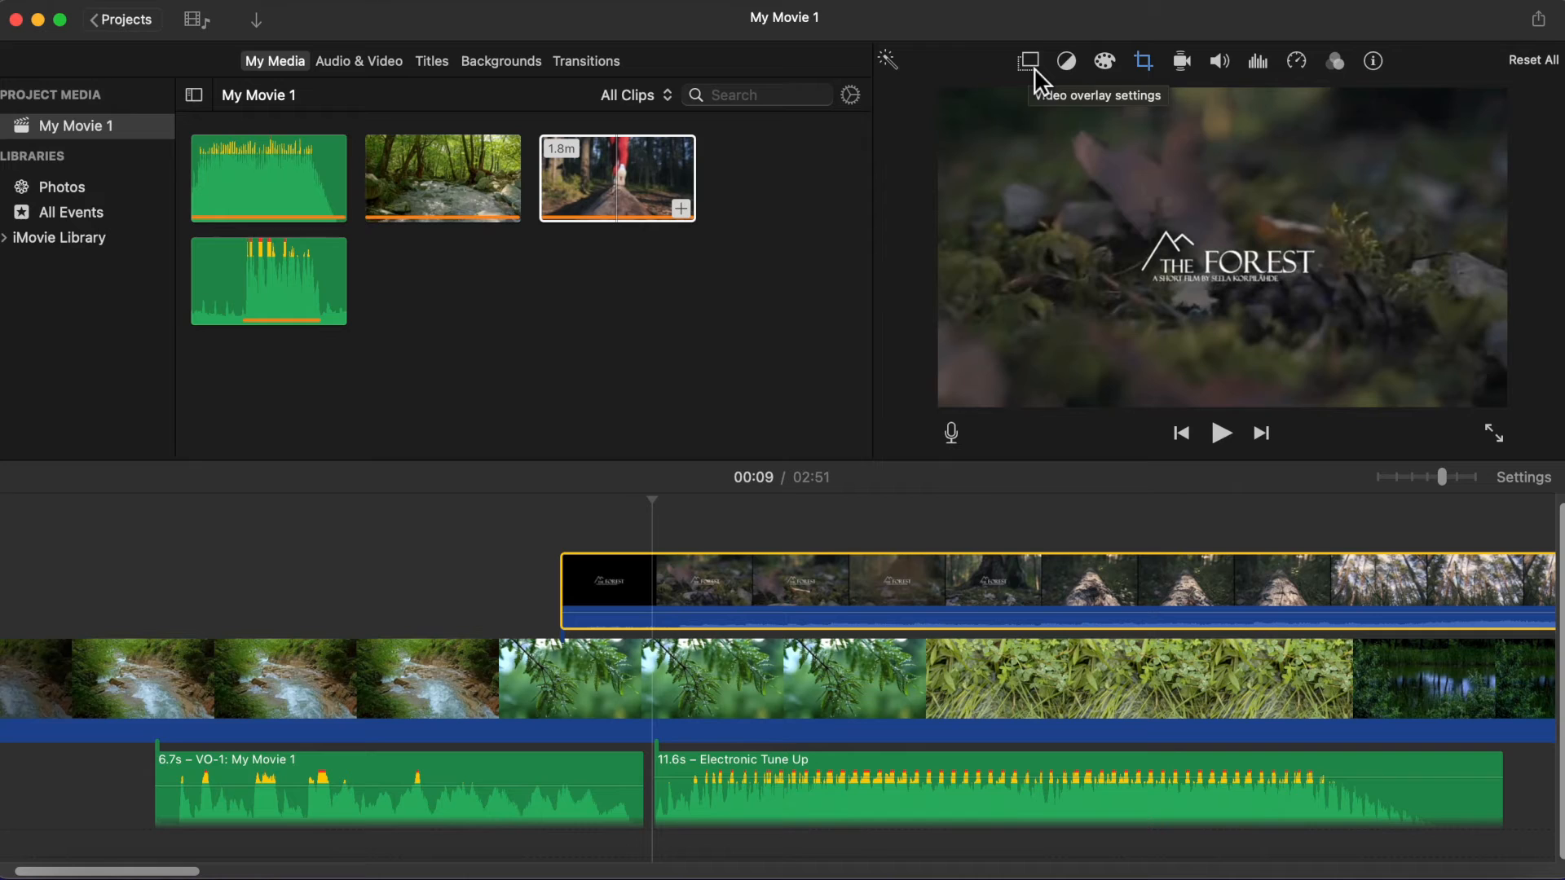
- Check the overlay modes available for the forest clip and play it back as a Cutaway from 00:08
{"action": "left_click", "coordinate": [968, 183]}
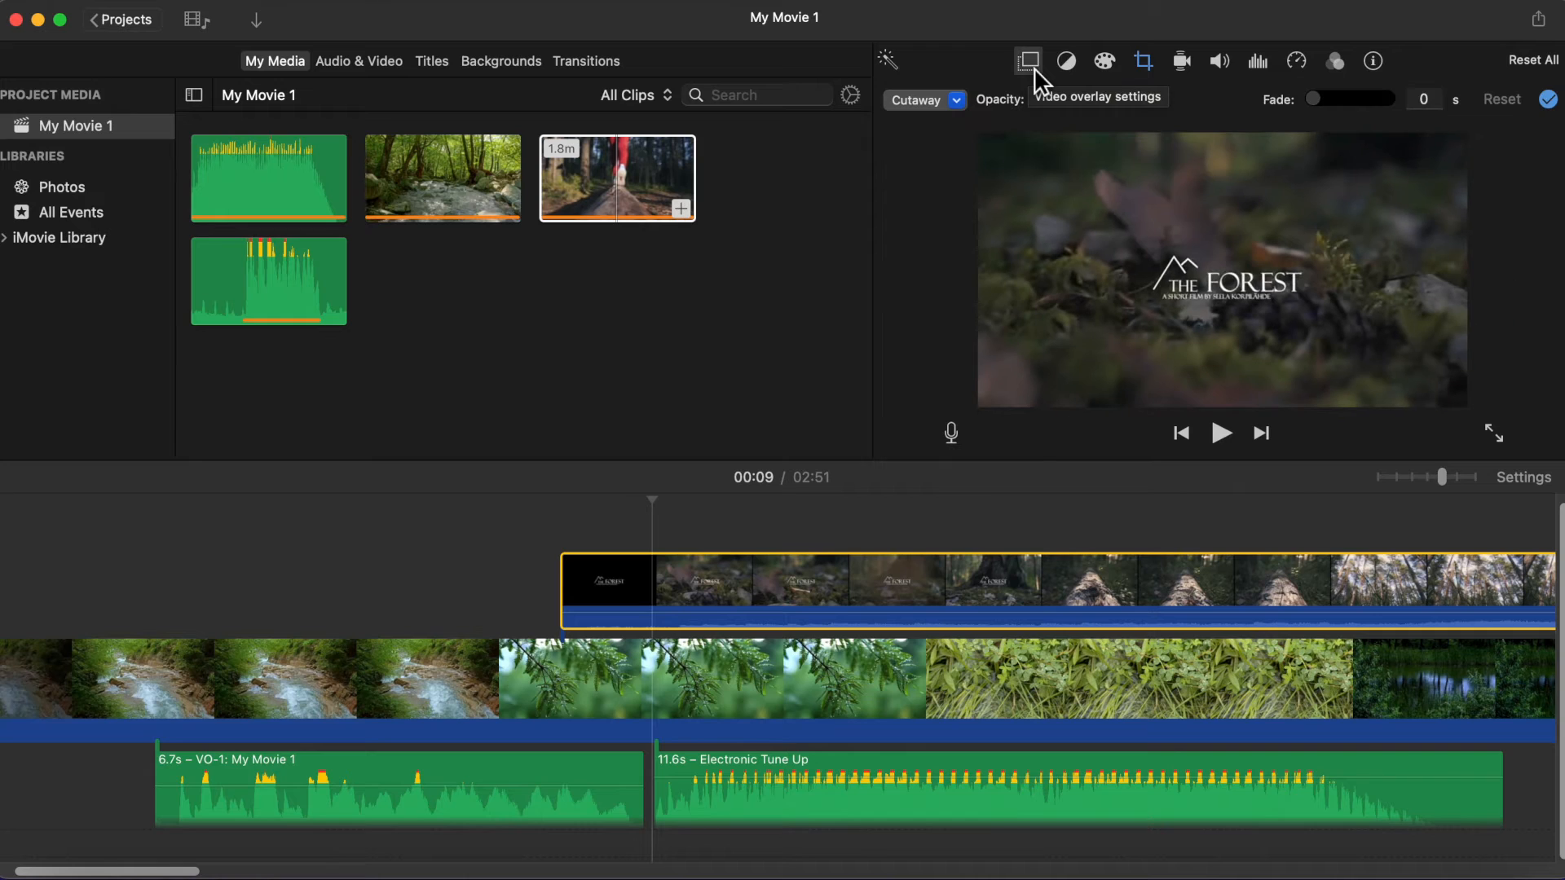
{"action": "left_click", "coordinate": [958, 101]}
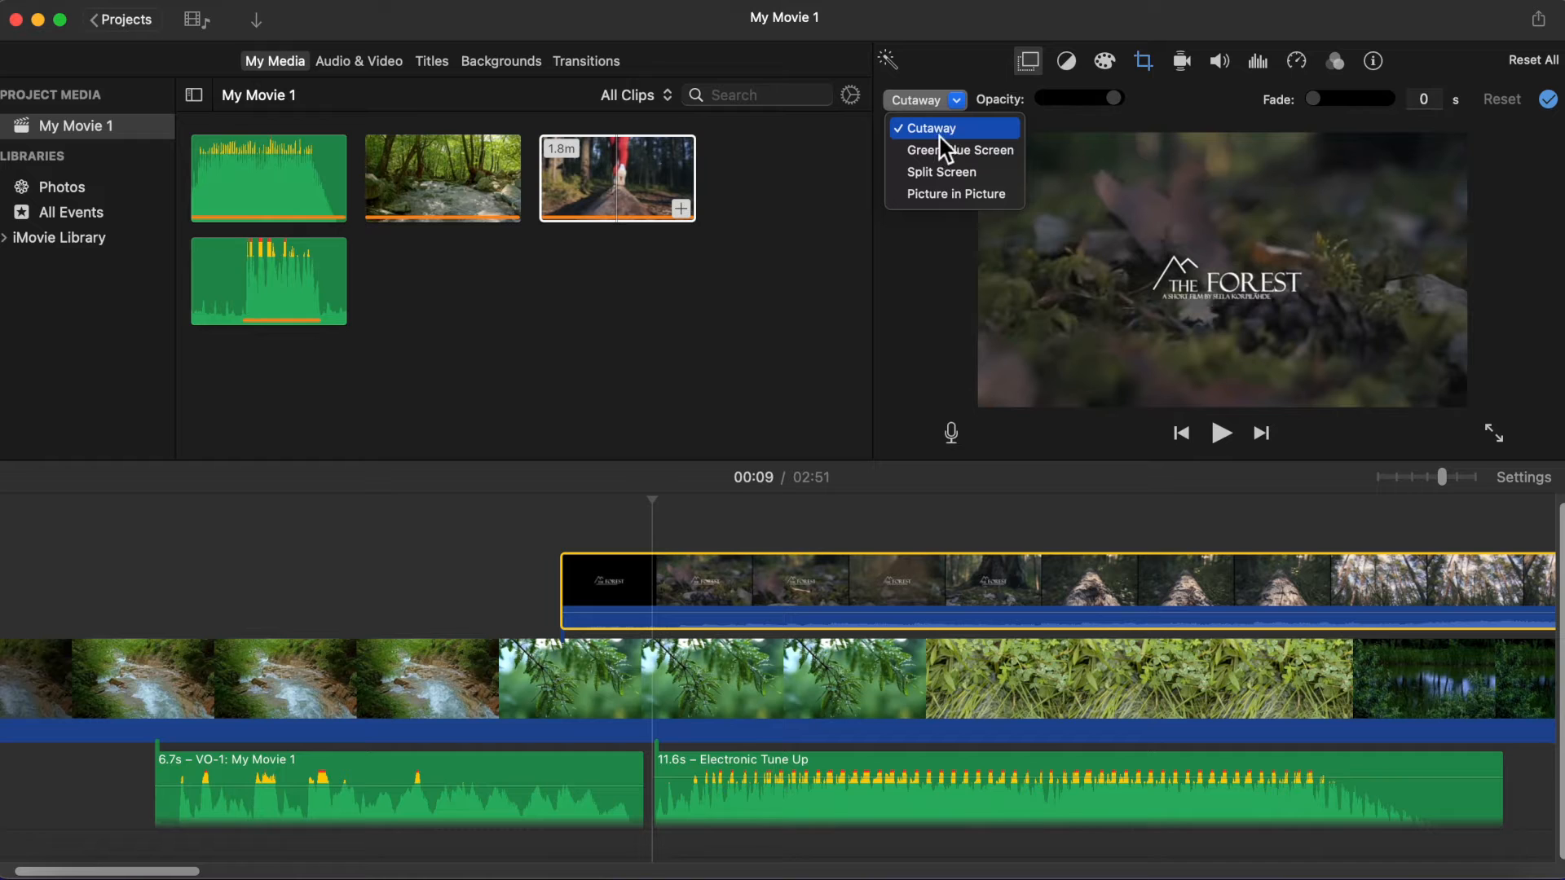
{"action": "left_click", "coordinate": [542, 552]}
{"action": "left_click", "coordinate": [541, 552]}
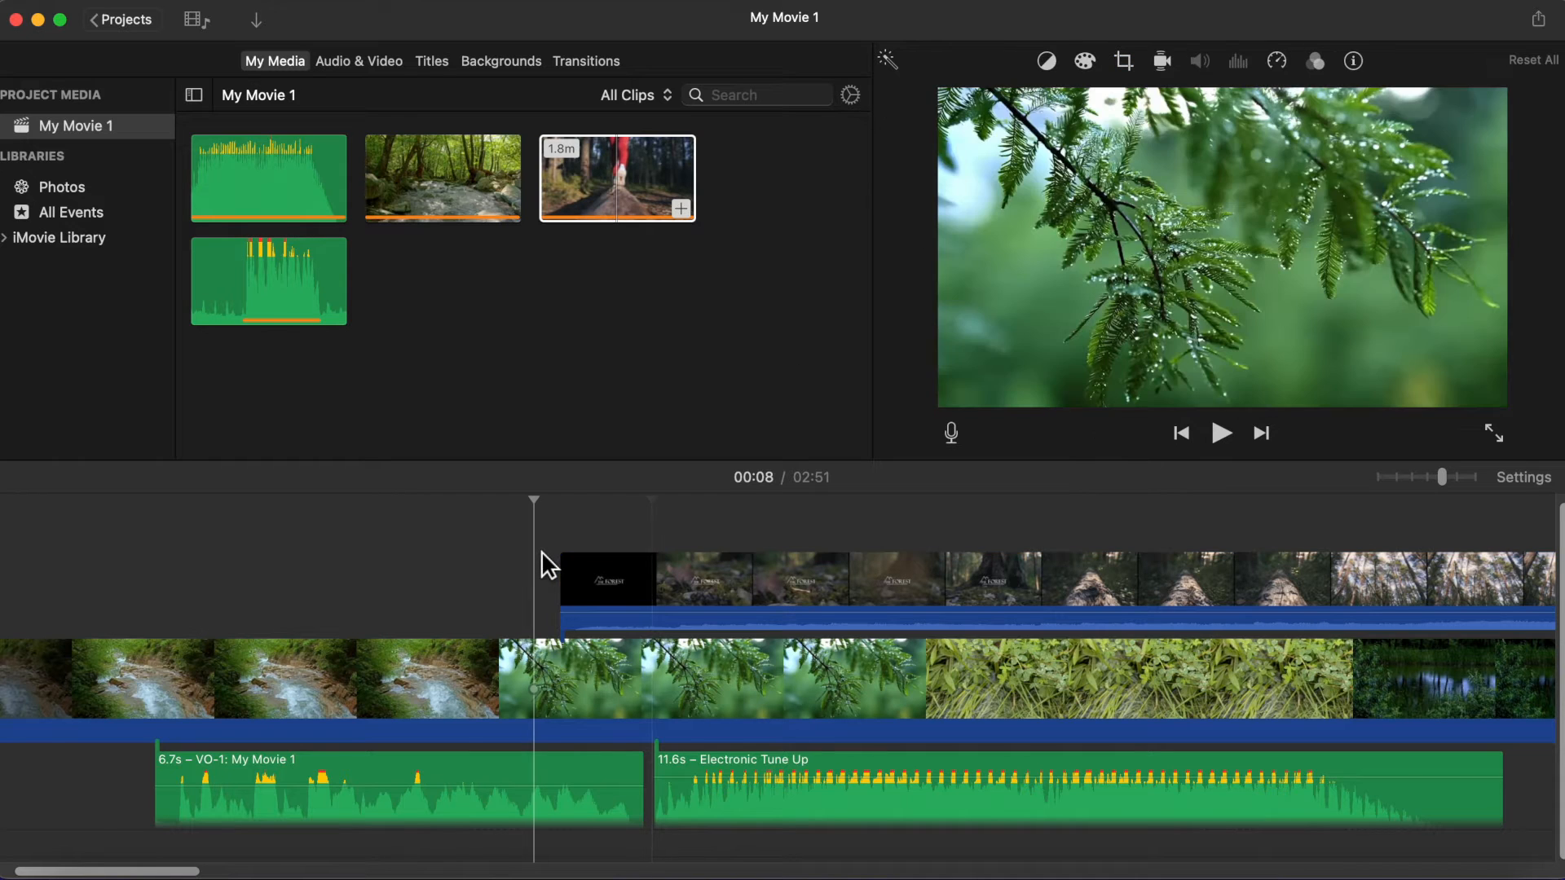
{"action": "left_click", "coordinate": [1227, 436]}
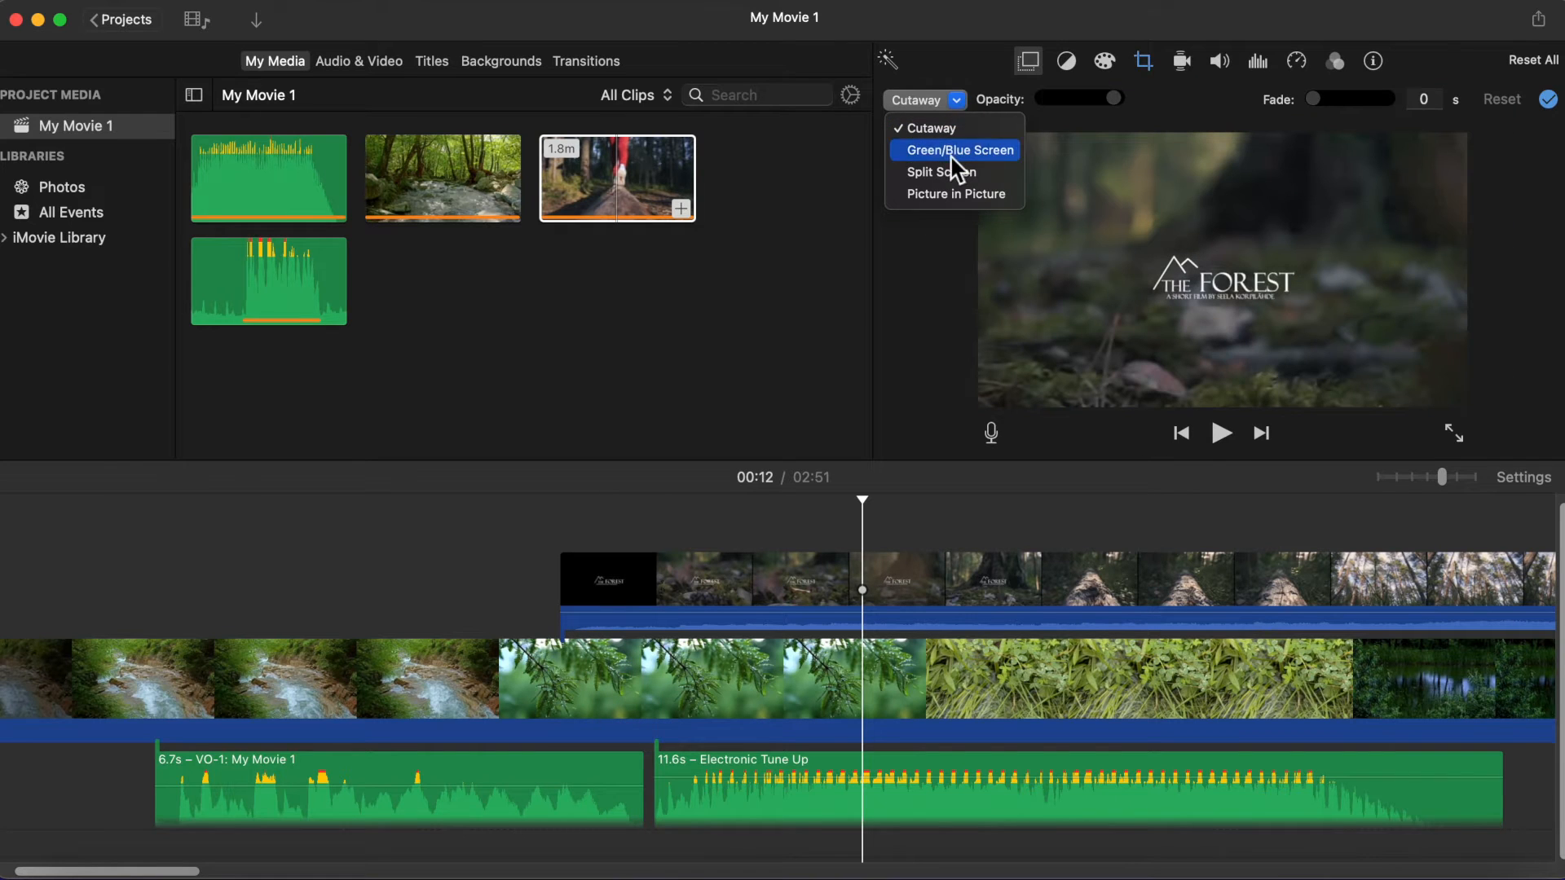
- Switch the forest overlay to Green/Blue Screen and play the composite from just before the clip
{"action": "left_click", "coordinate": [950, 155]}
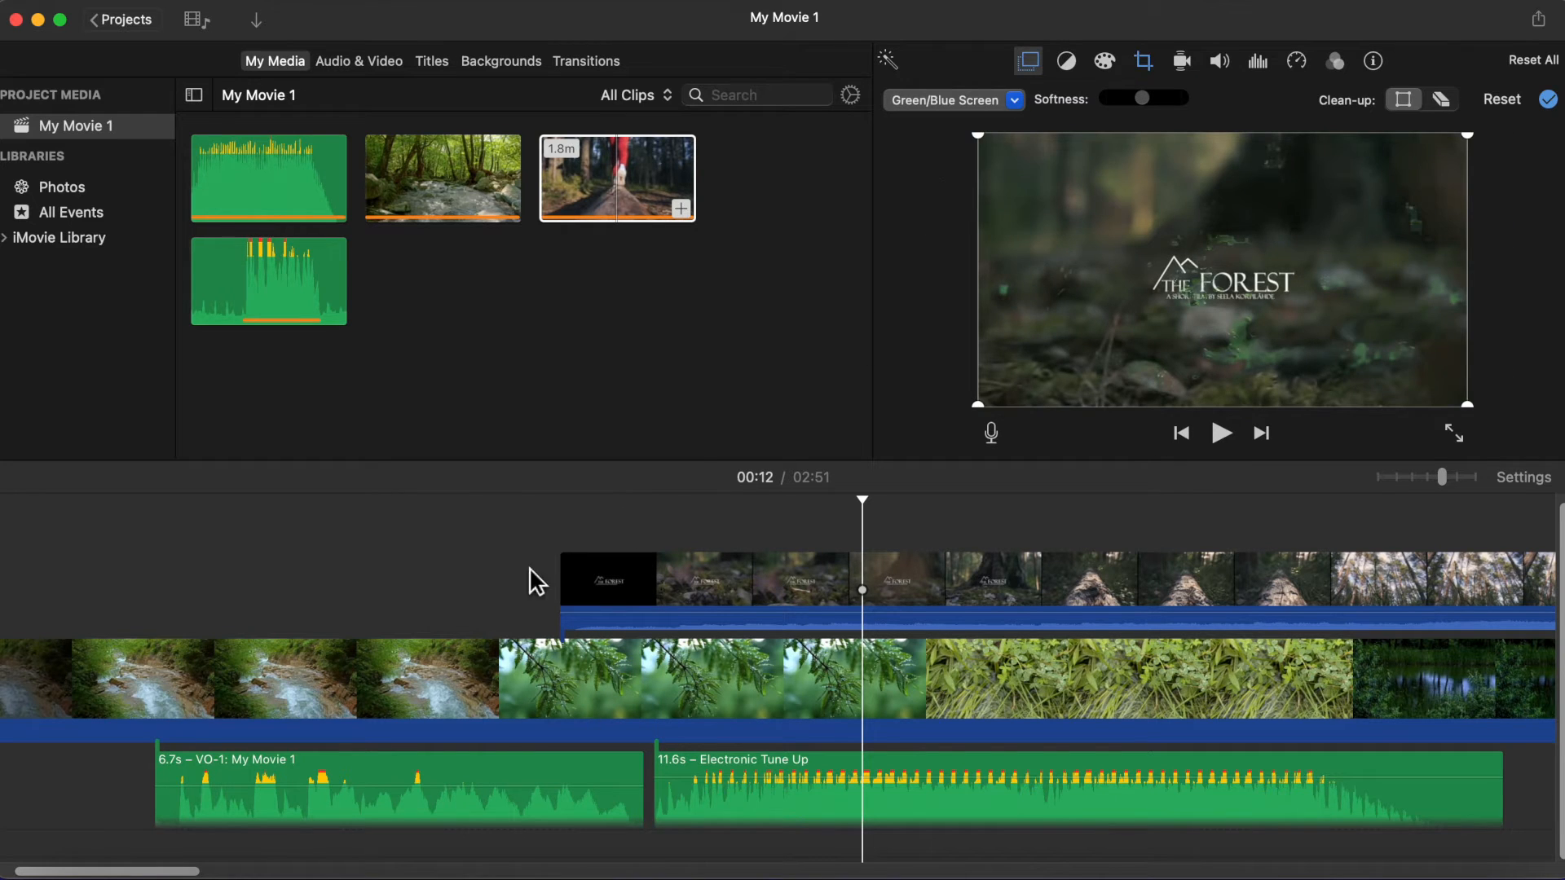
{"action": "left_click", "coordinate": [526, 525]}
{"action": "left_click", "coordinate": [1223, 434]}
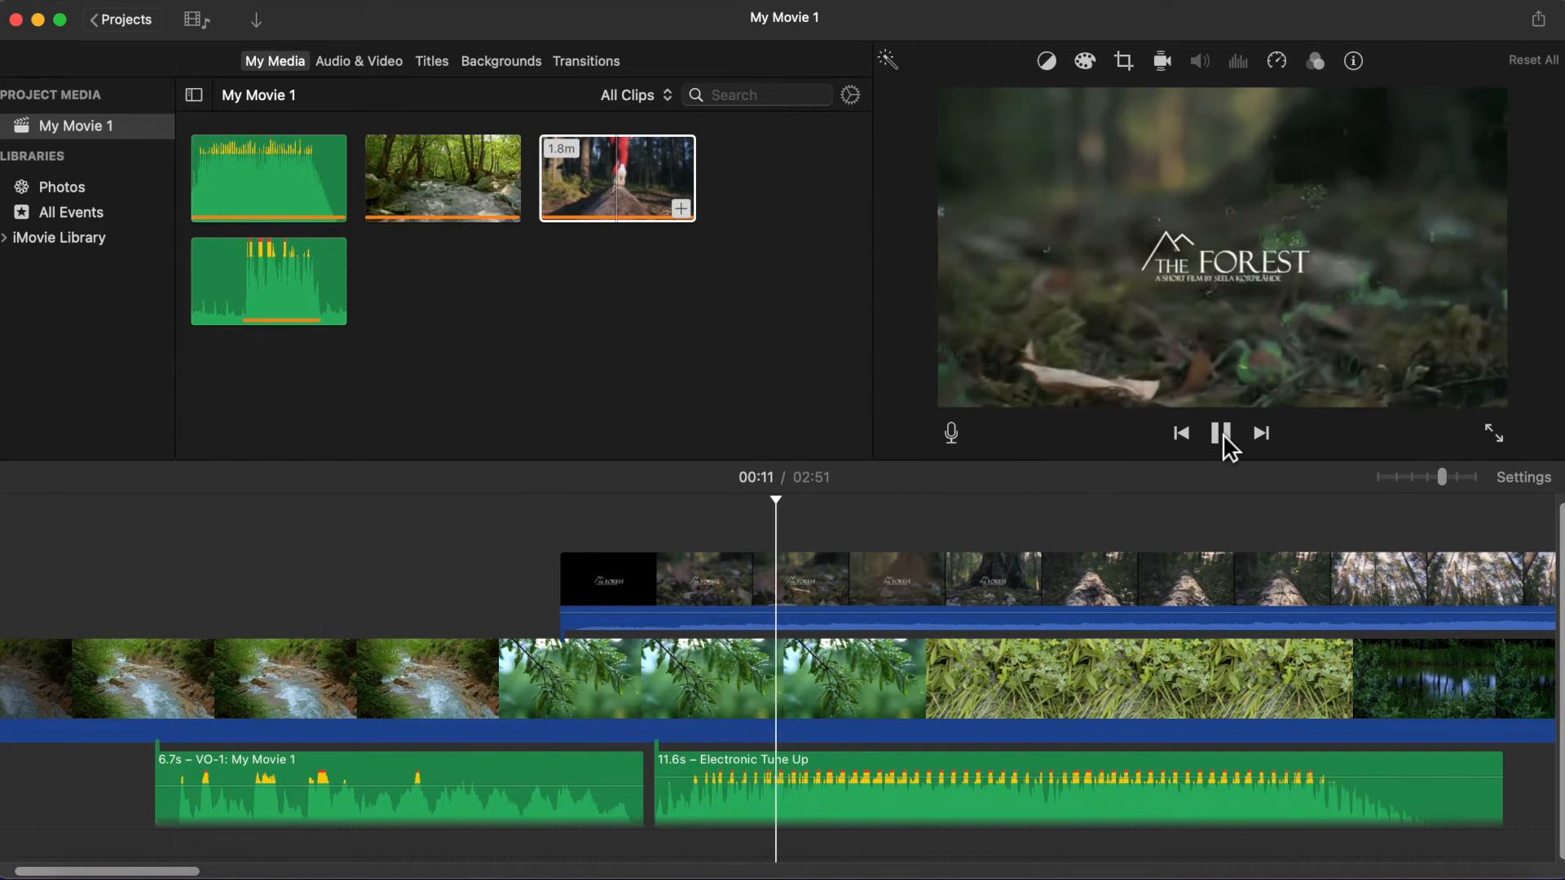
{"action": "left_click", "coordinate": [1222, 434]}
- Switch the forest overlay to Split Screen and play the result from just before the clip
{"action": "left_click", "coordinate": [1016, 102]}
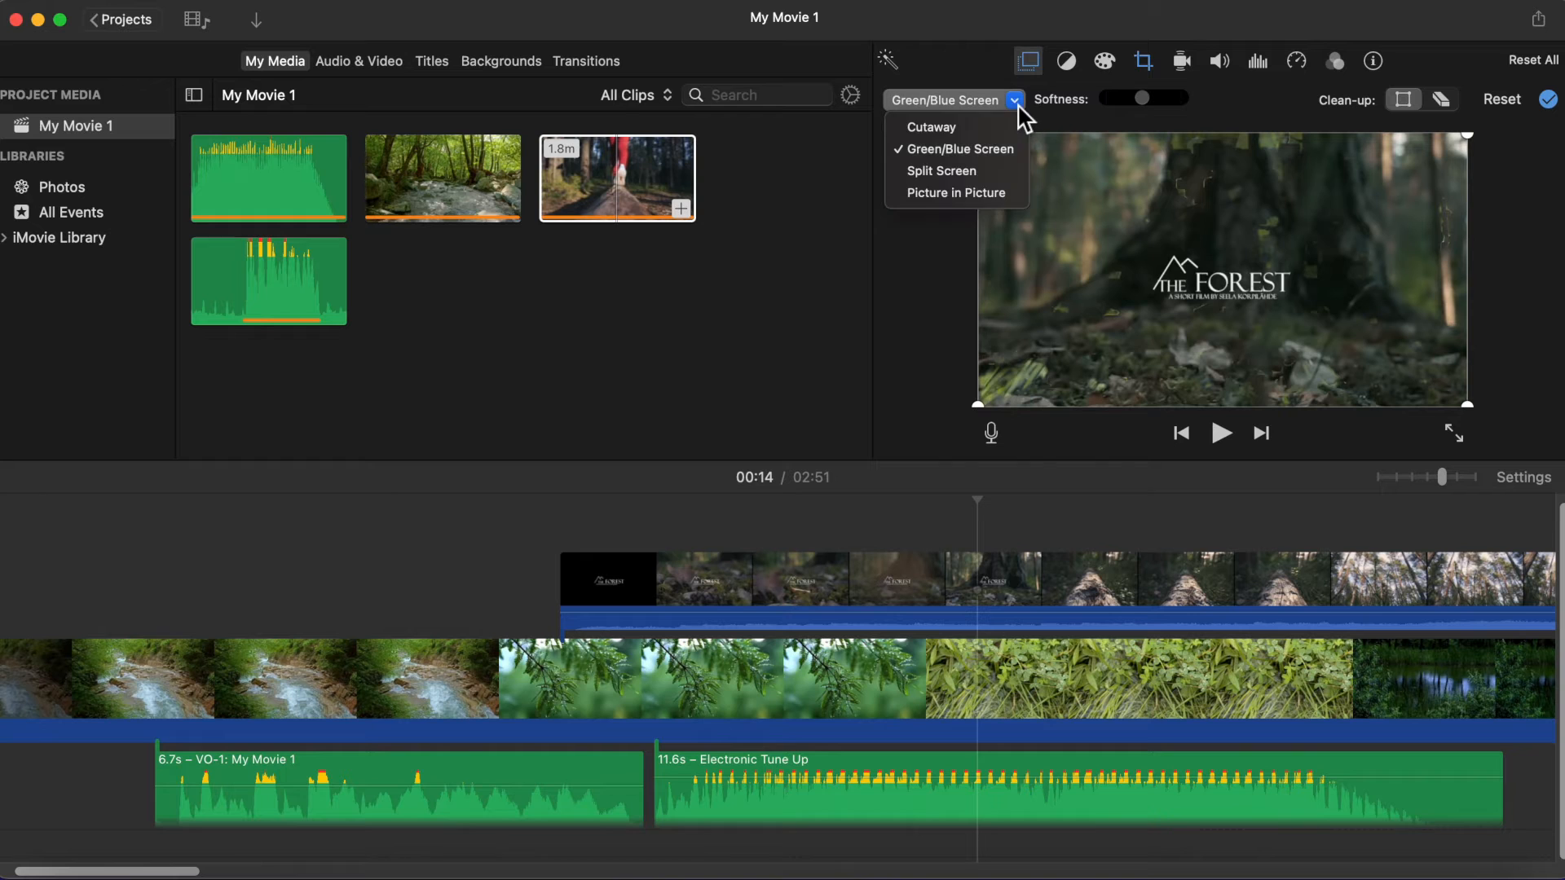
{"action": "left_click", "coordinate": [956, 173]}
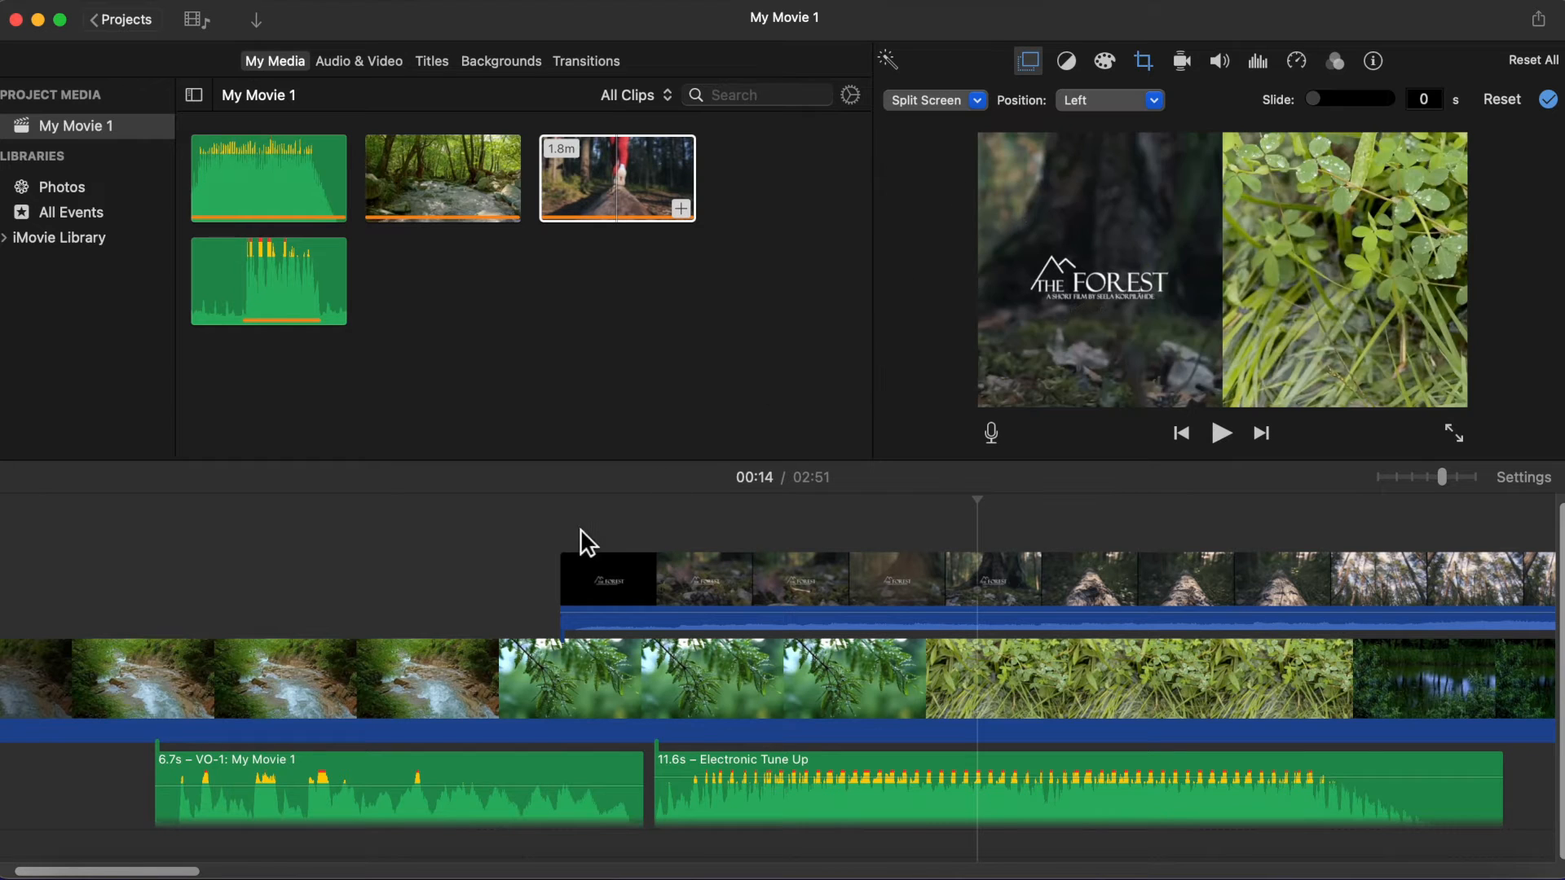
{"action": "left_click", "coordinate": [534, 525]}
{"action": "left_click", "coordinate": [1219, 438]}
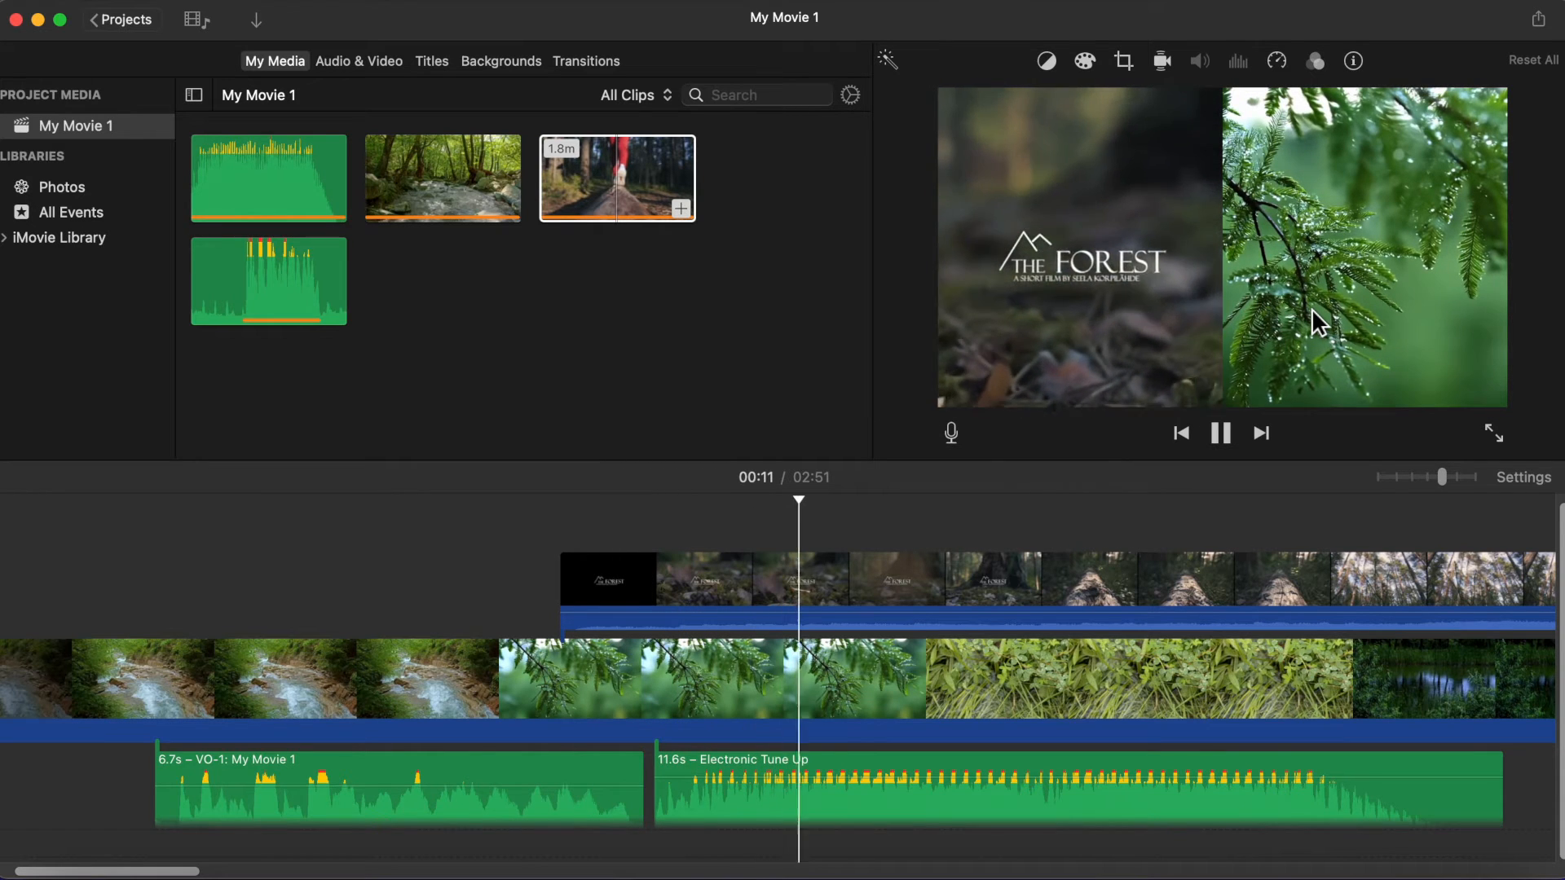
{"action": "left_click", "coordinate": [1223, 434]}
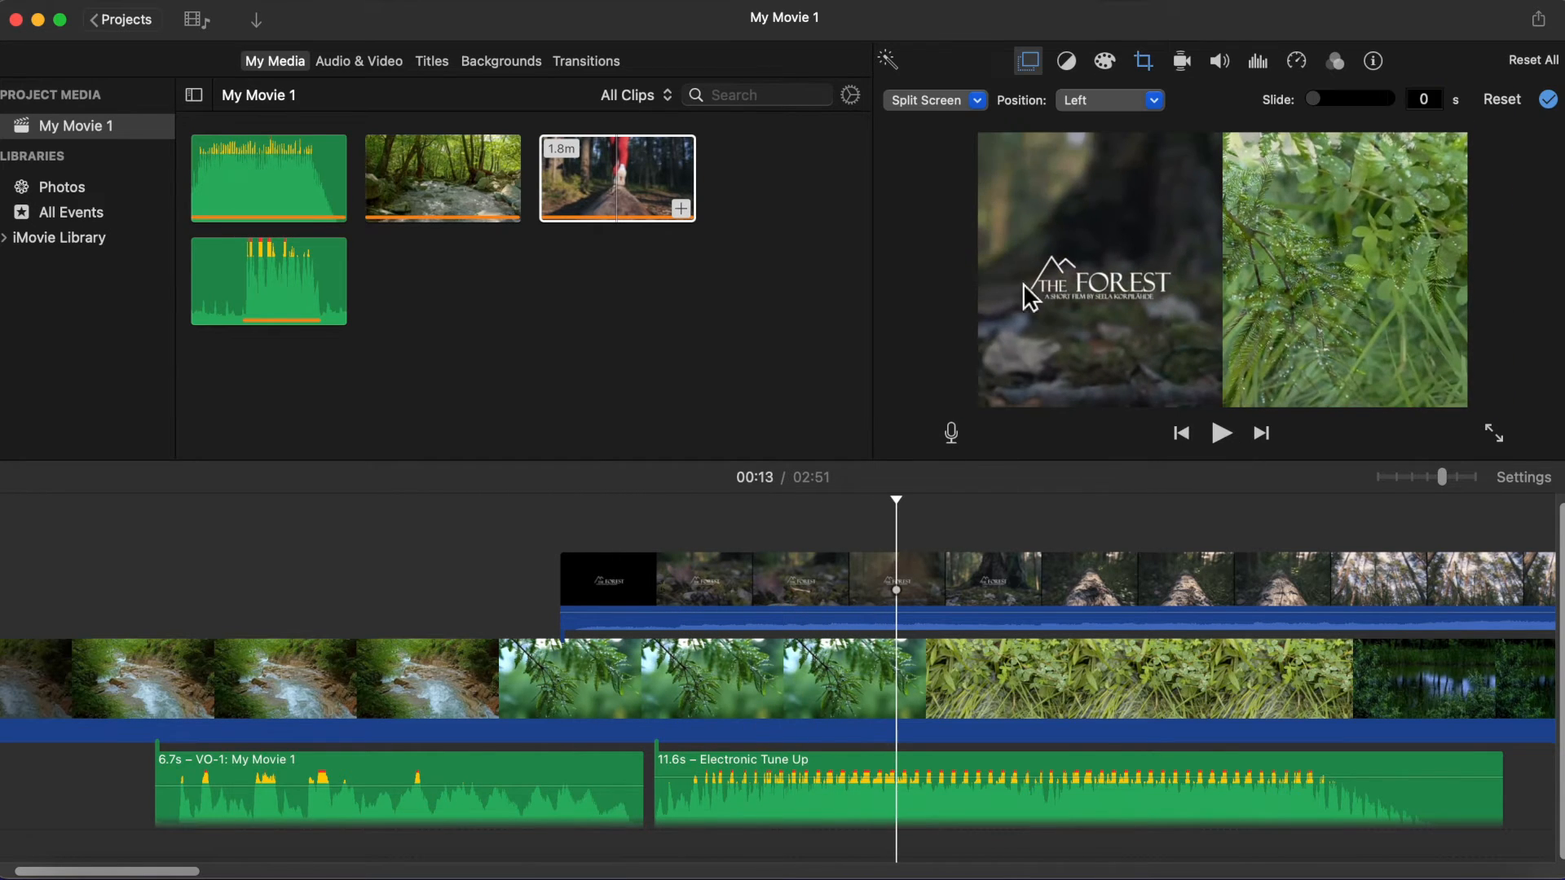
- Set the forest overlay to Picture in Picture, place the inset near the frame's centre with an adjusted size, and preview it
{"action": "left_click", "coordinate": [978, 102]}
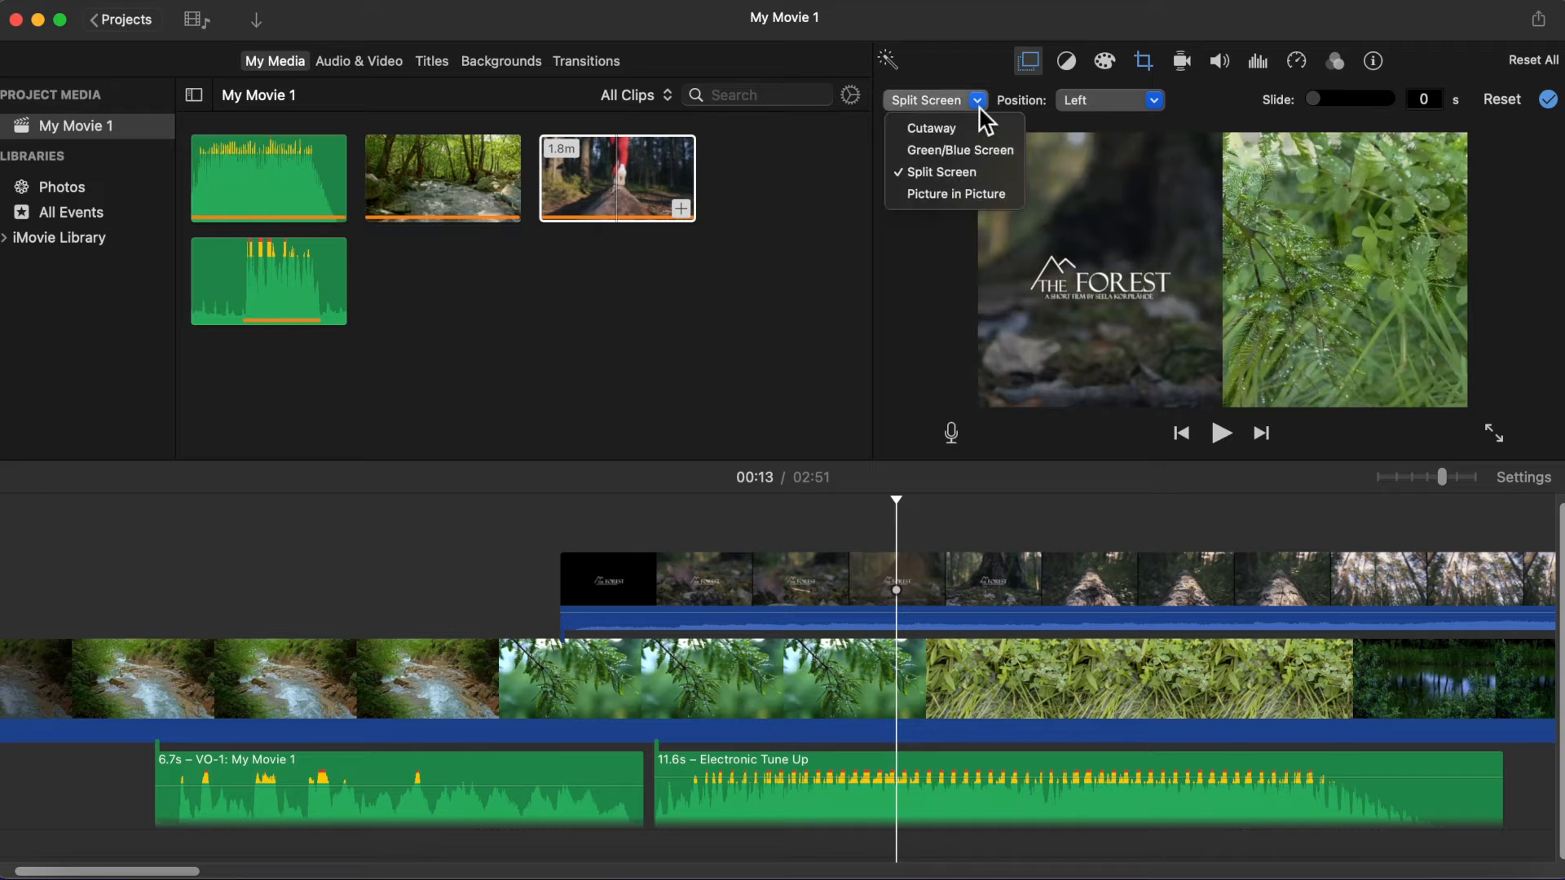
{"action": "left_click", "coordinate": [933, 193]}
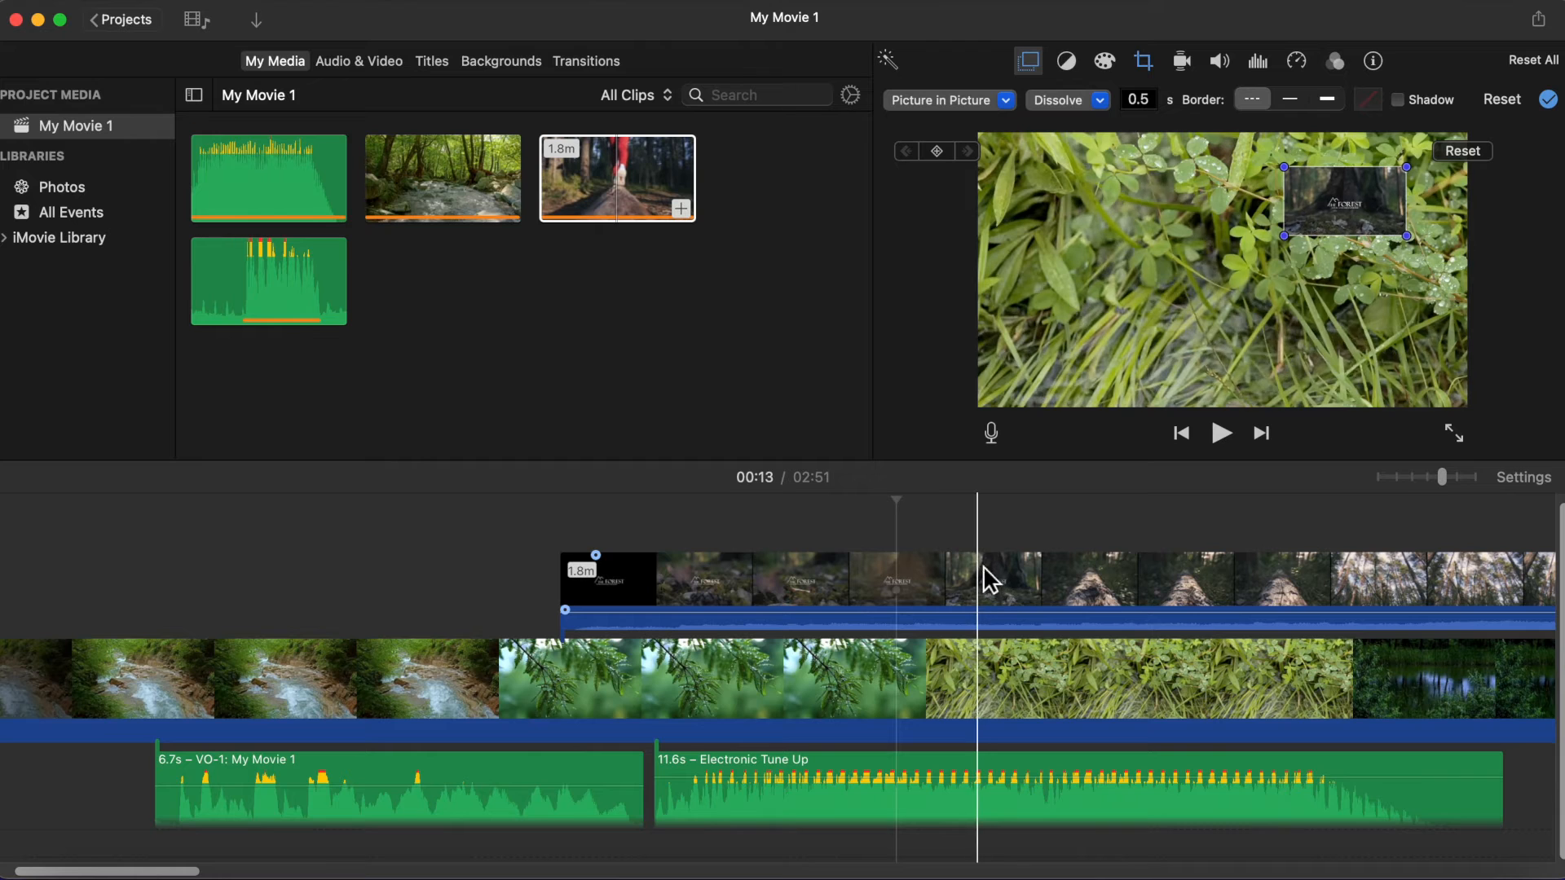
{"action": "left_click_drag", "start_coordinate": [1341, 214], "coordinate": [1219, 308]}
{"action": "left_click_drag", "start_coordinate": [1177, 258], "coordinate": [1166, 250]}
{"action": "left_click", "coordinate": [535, 525]}
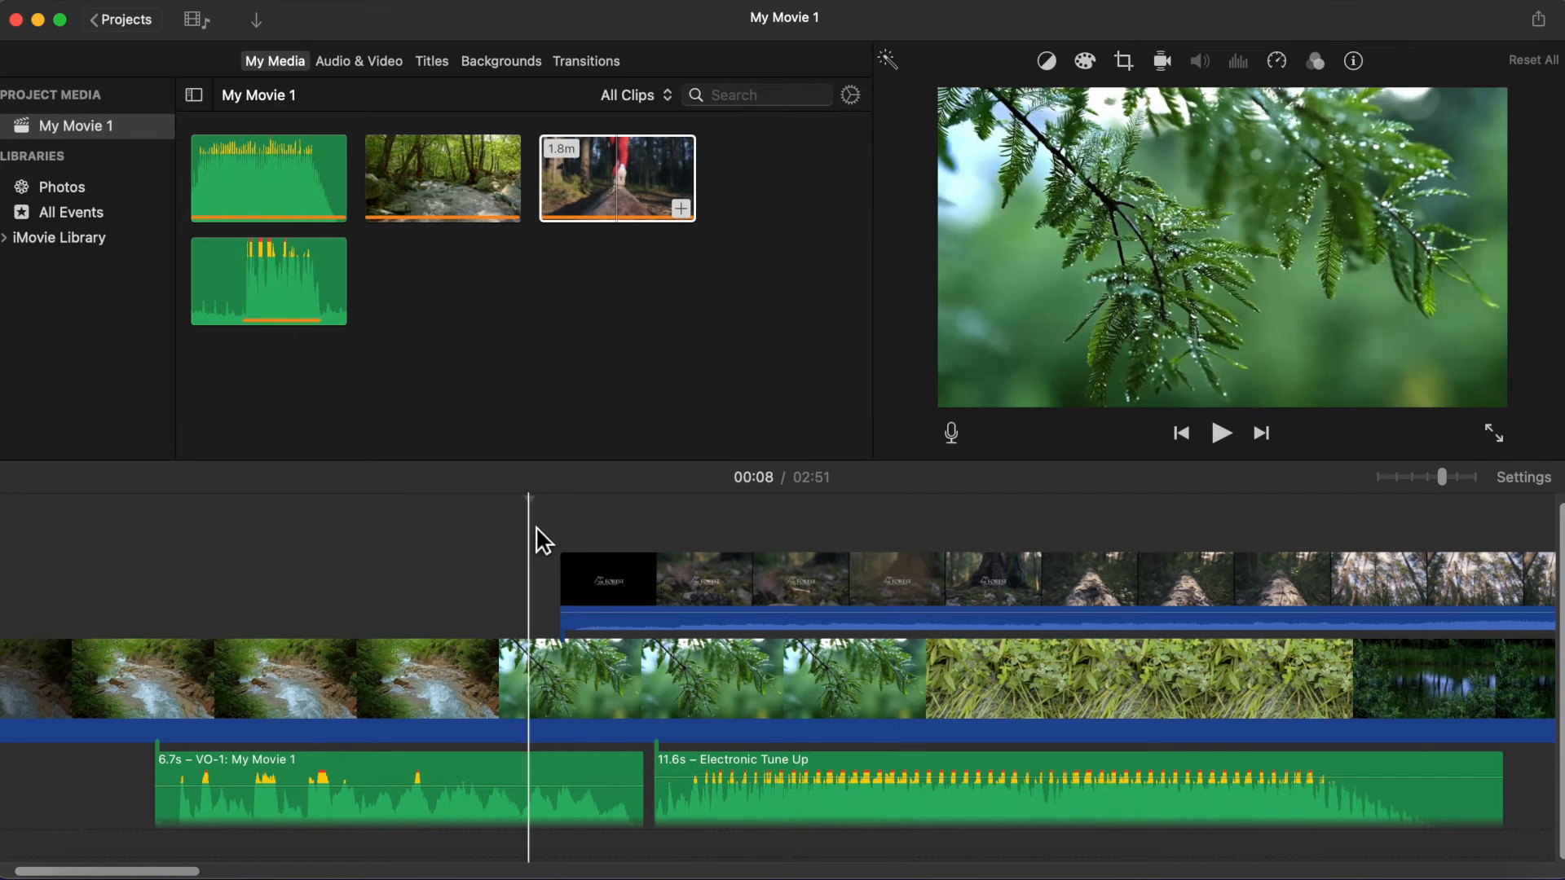
{"action": "left_click", "coordinate": [1221, 432]}
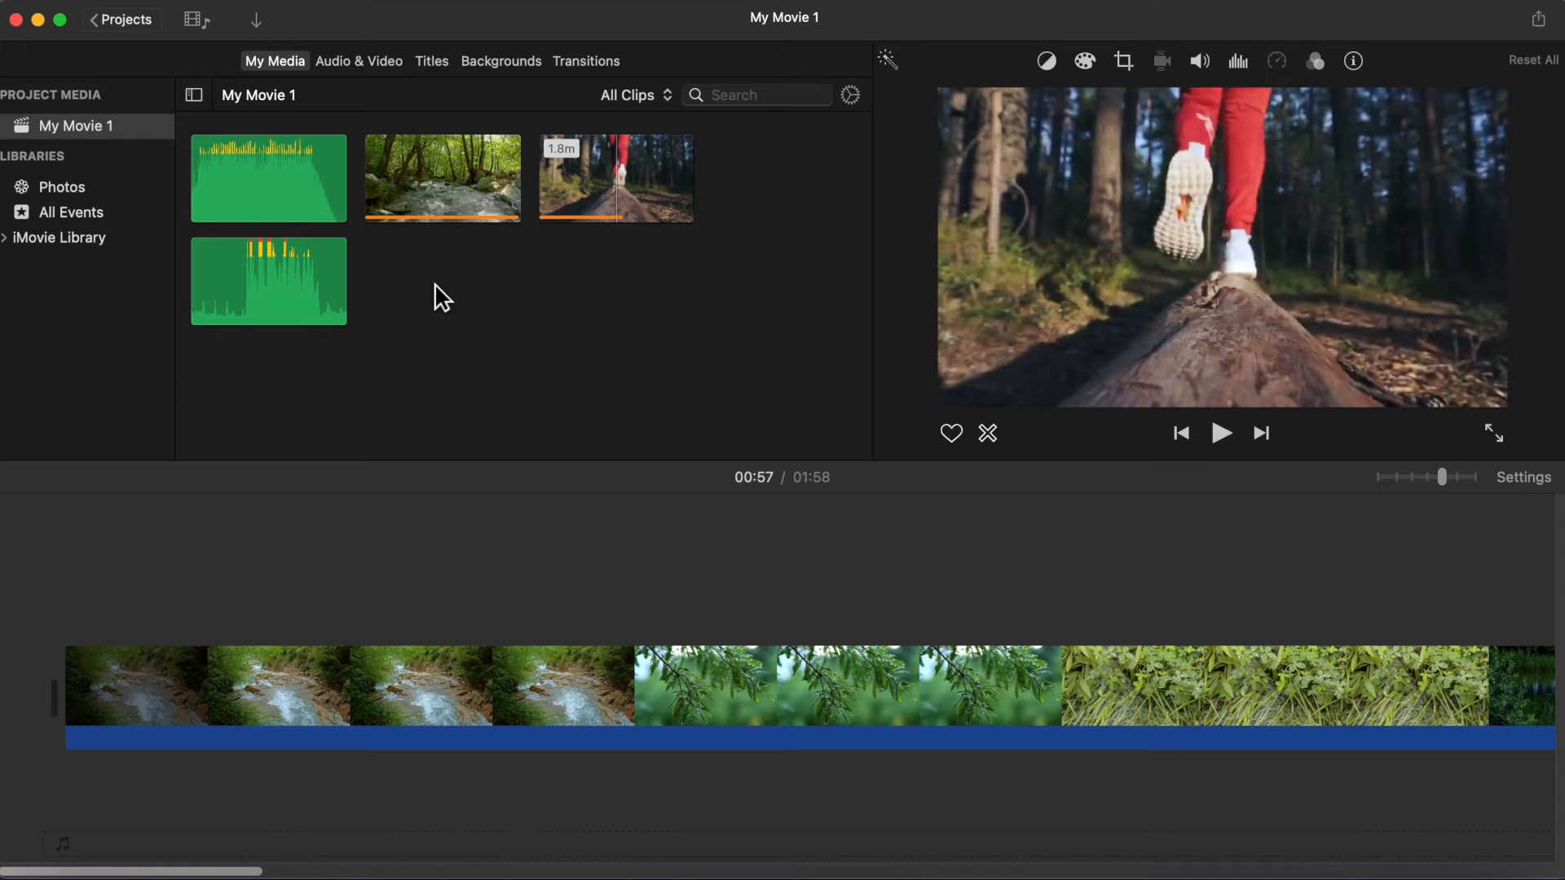
- Split the river clip at 00:05
{"action": "left_click", "coordinate": [499, 701]}
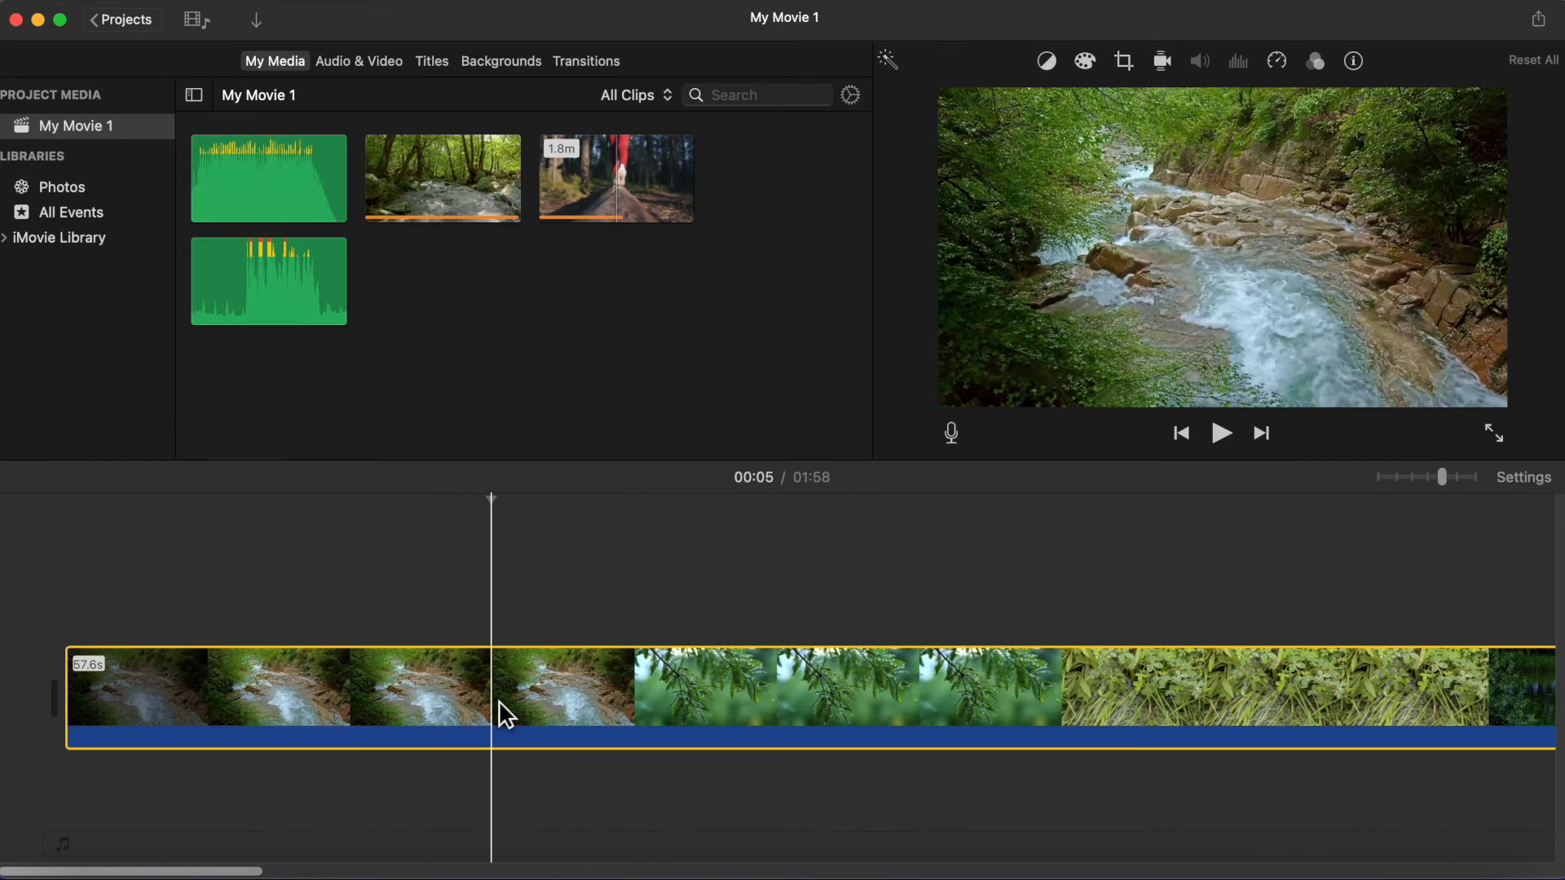
{"action": "right_click", "coordinate": [499, 701]}
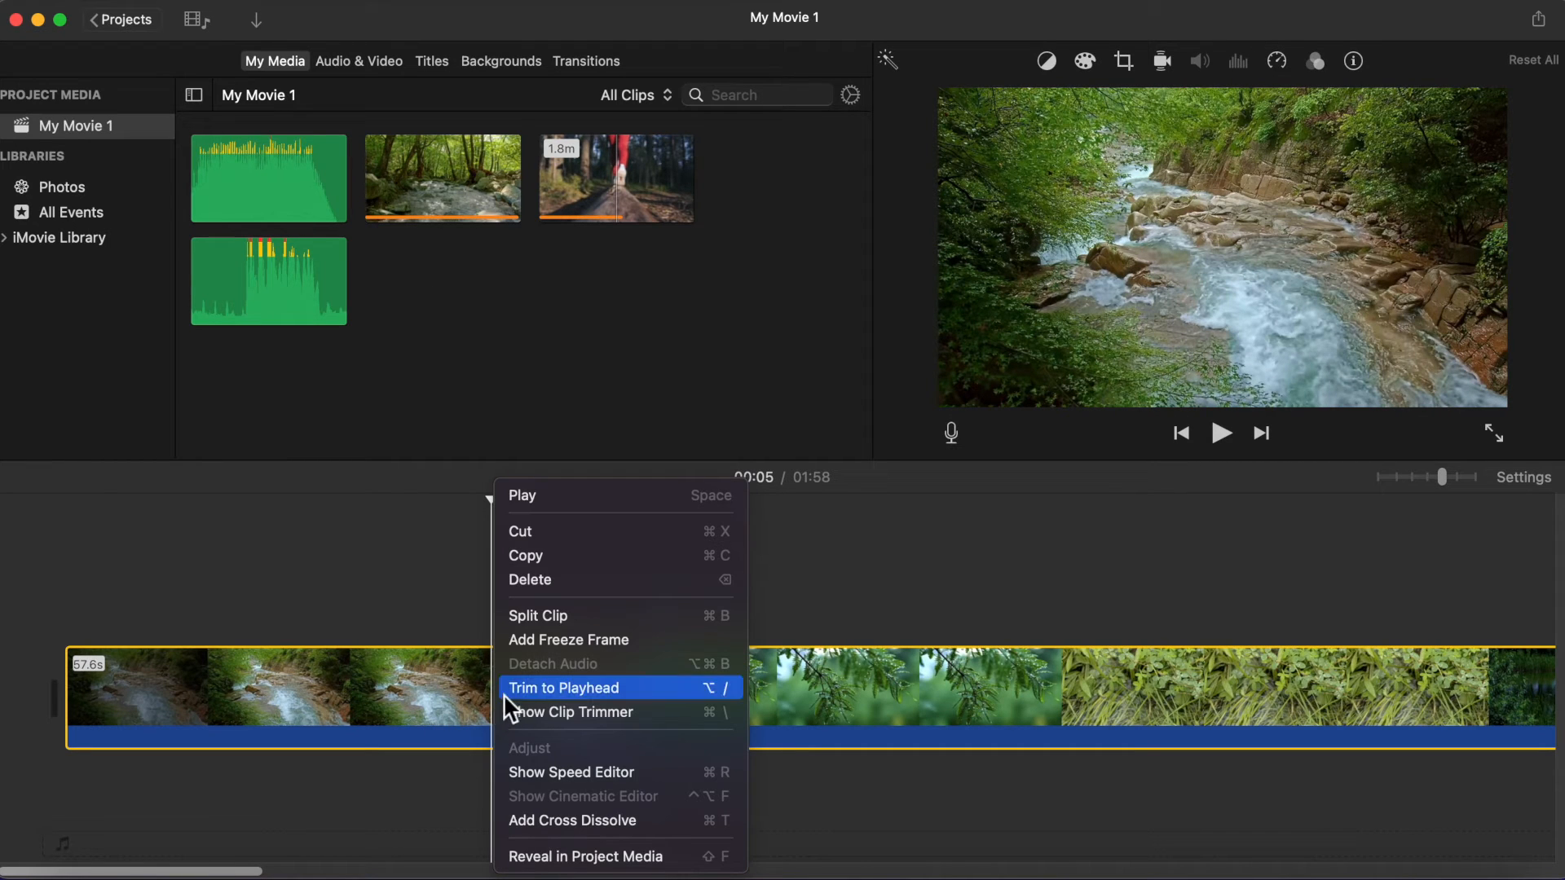
{"action": "left_click", "coordinate": [545, 614]}
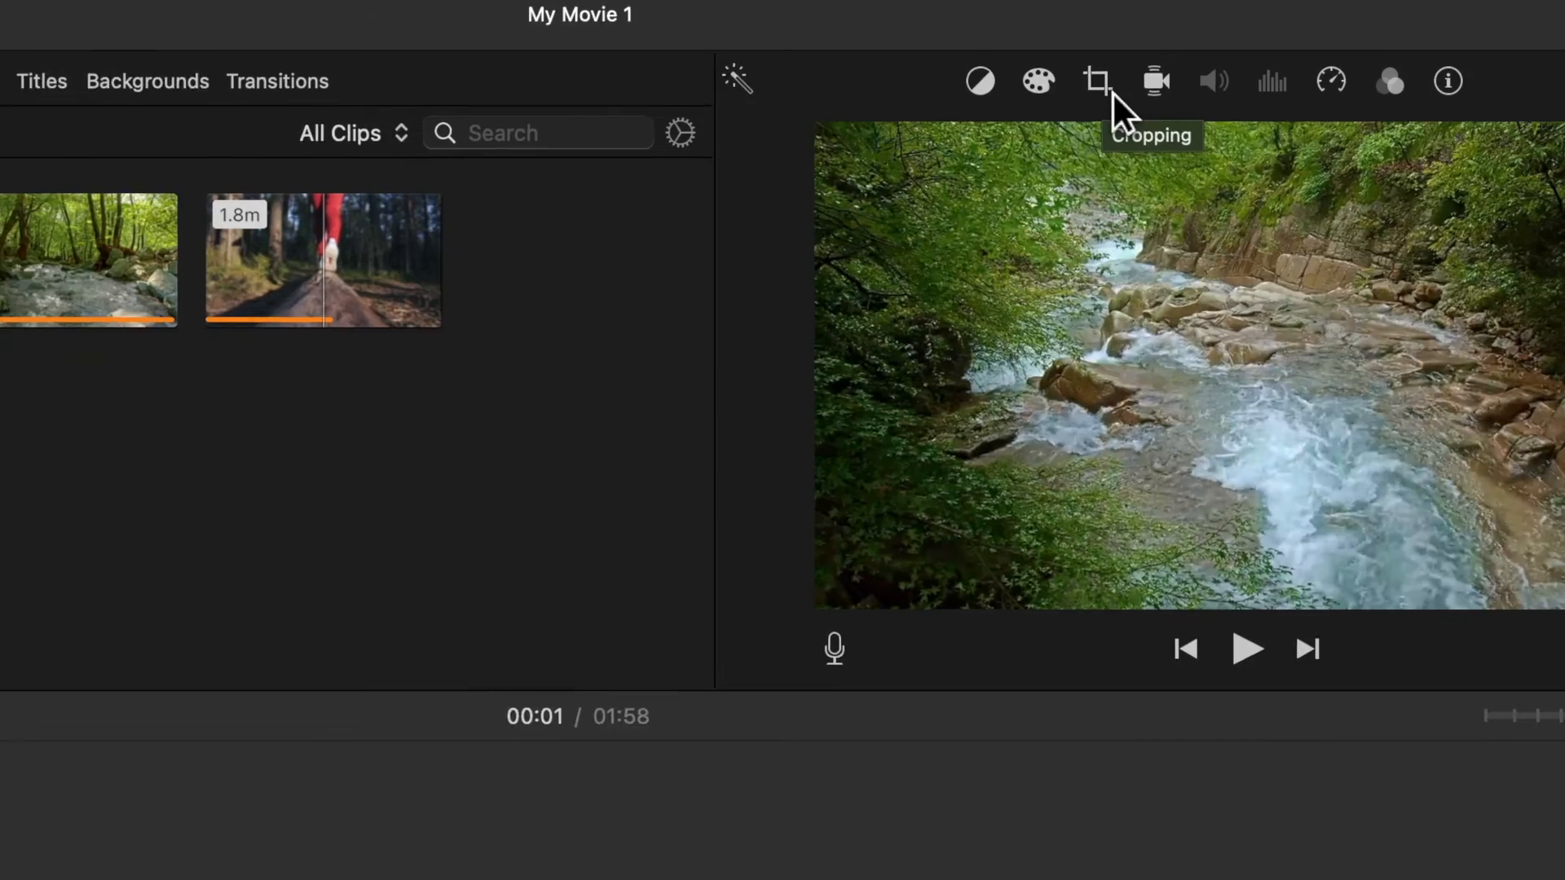
- Apply the Ken Burns crop style to the first river clip and shrink its End frame to the rocky bank in the image's upper right
{"action": "left_click", "coordinate": [1126, 78]}
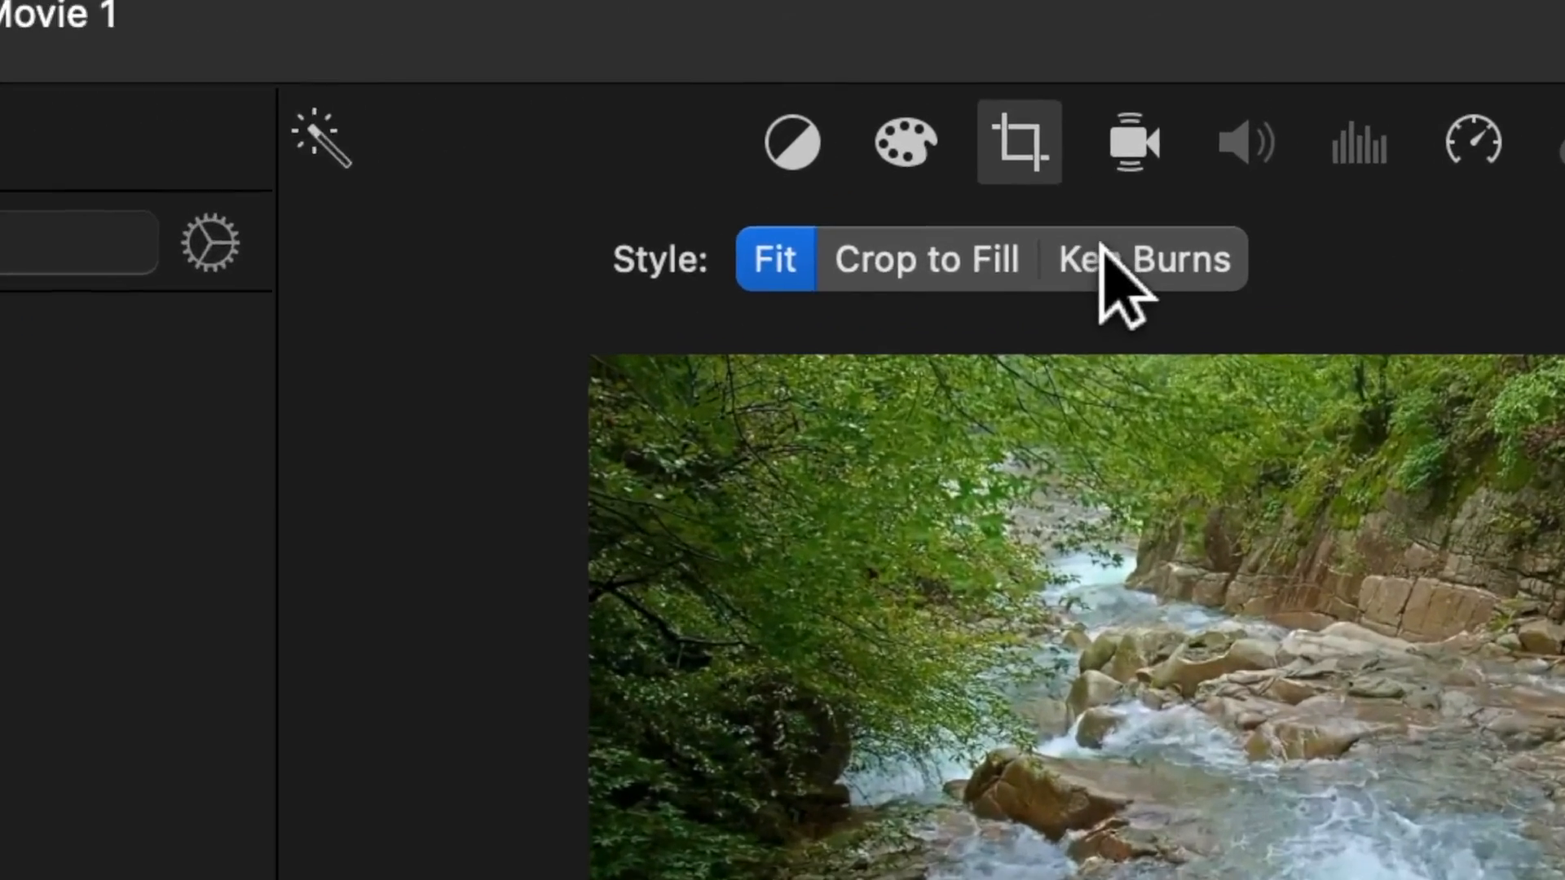
{"action": "left_click", "coordinate": [1130, 180]}
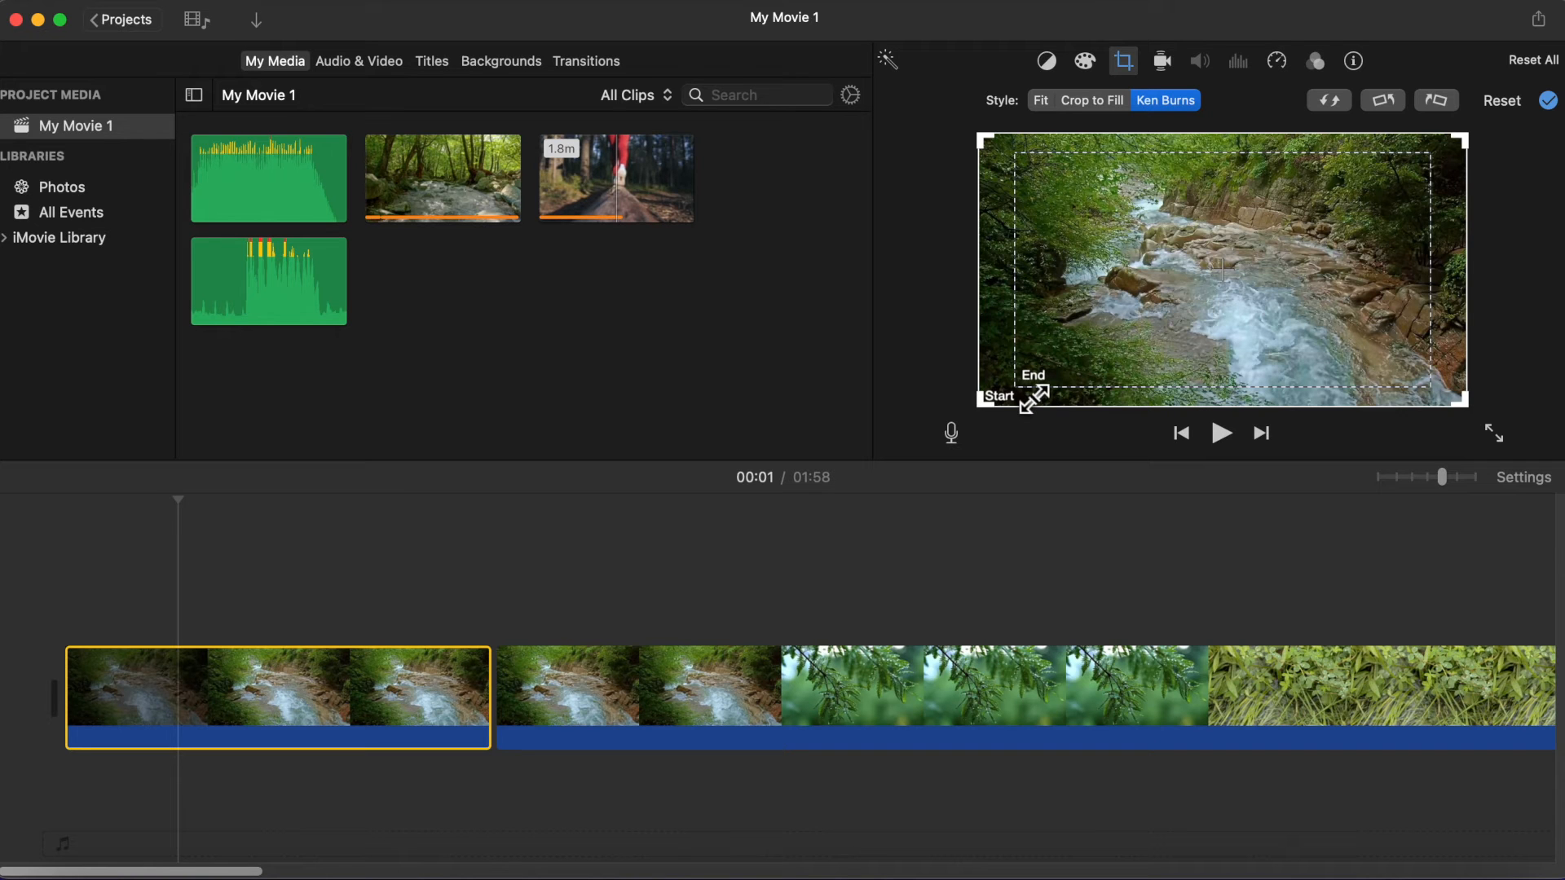
{"action": "left_click_drag", "start_coordinate": [1033, 398], "coordinate": [1196, 330]}
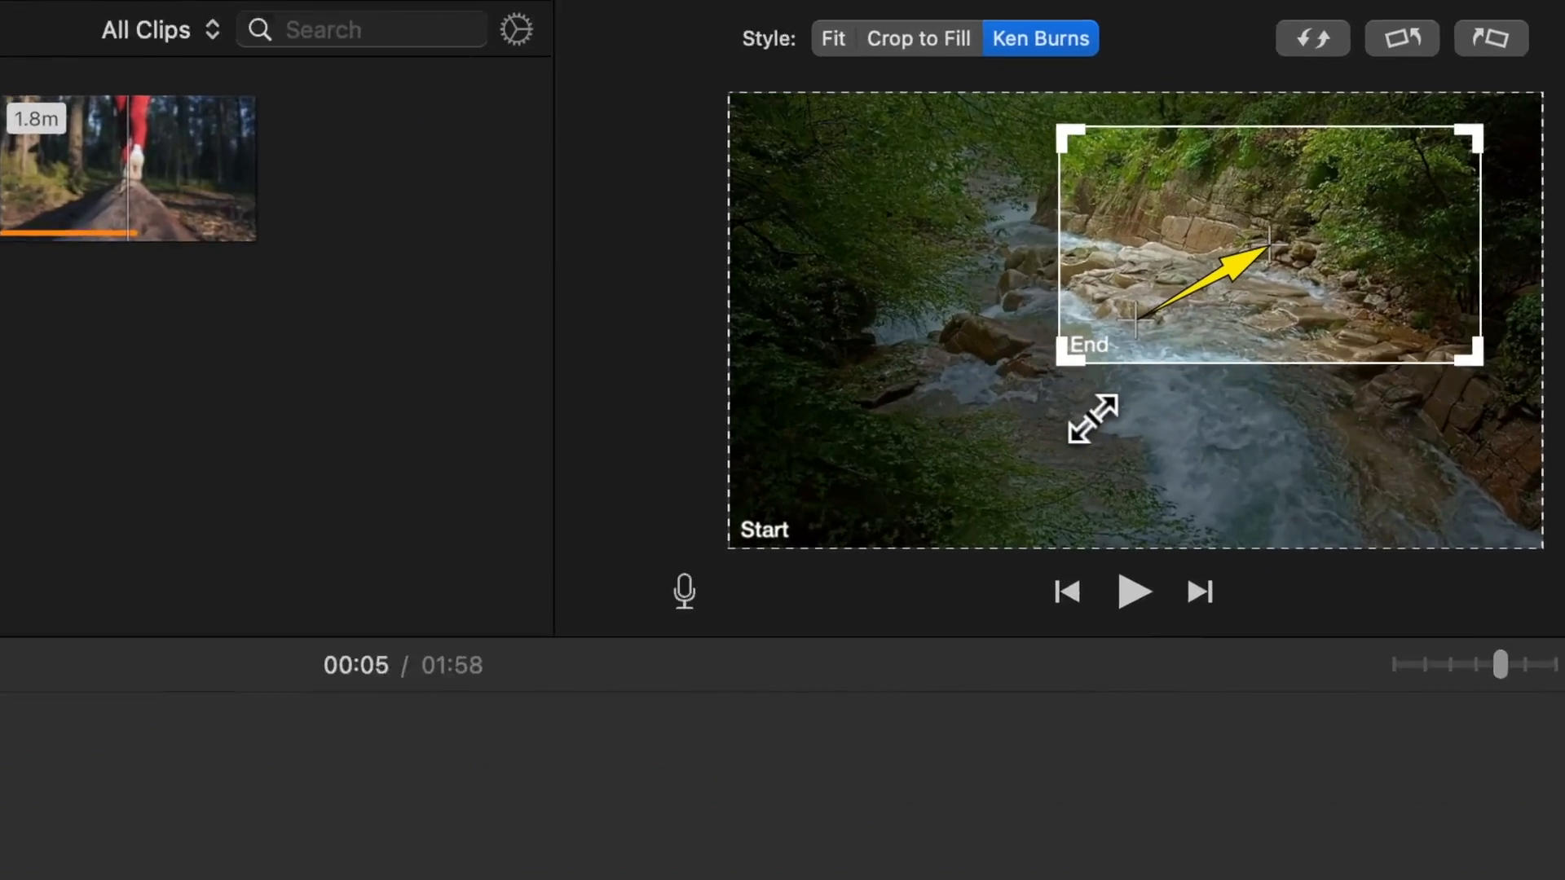
{"action": "left_click_drag", "start_coordinate": [1092, 418], "coordinate": [1110, 413]}
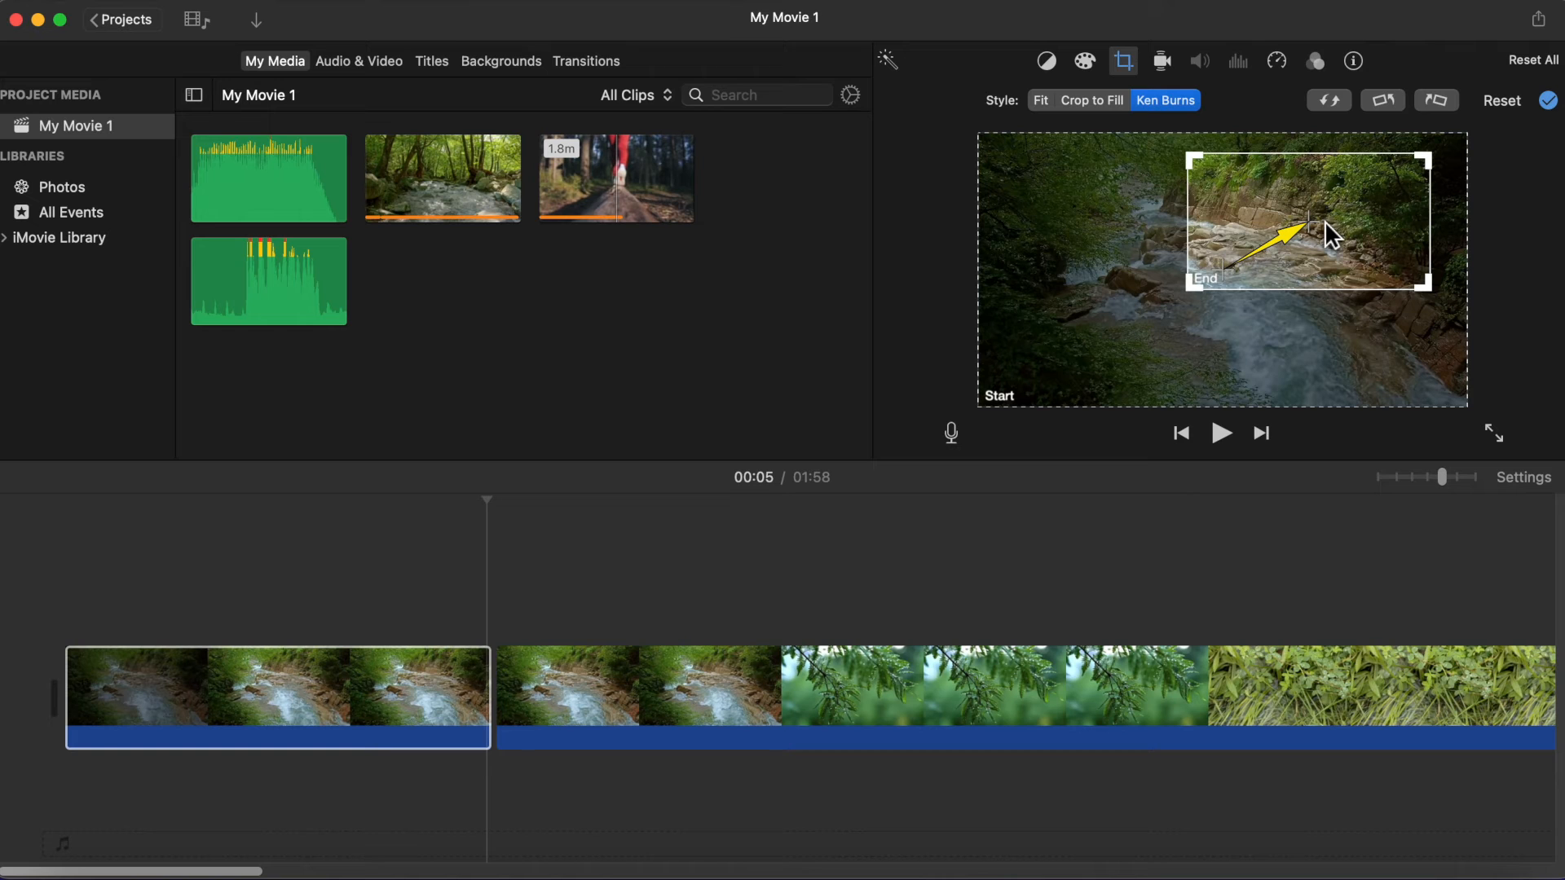
- Play the movie from 00:00 to preview the Ken Burns effect, and stop playback after the first river clip
{"action": "left_click", "coordinate": [66, 608]}
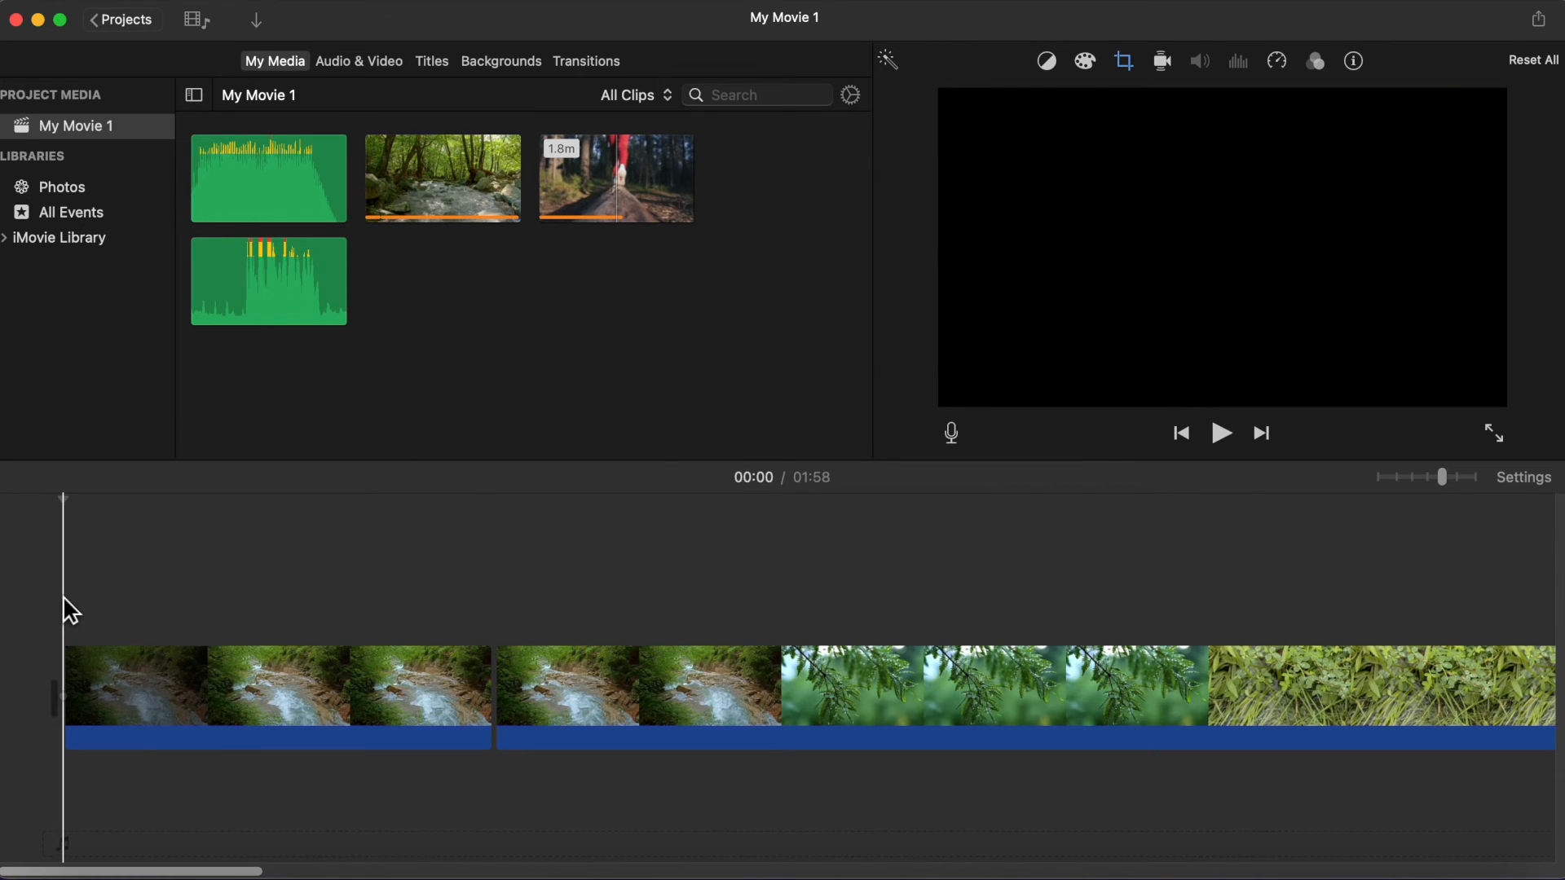
{"action": "left_click", "coordinate": [1220, 433]}
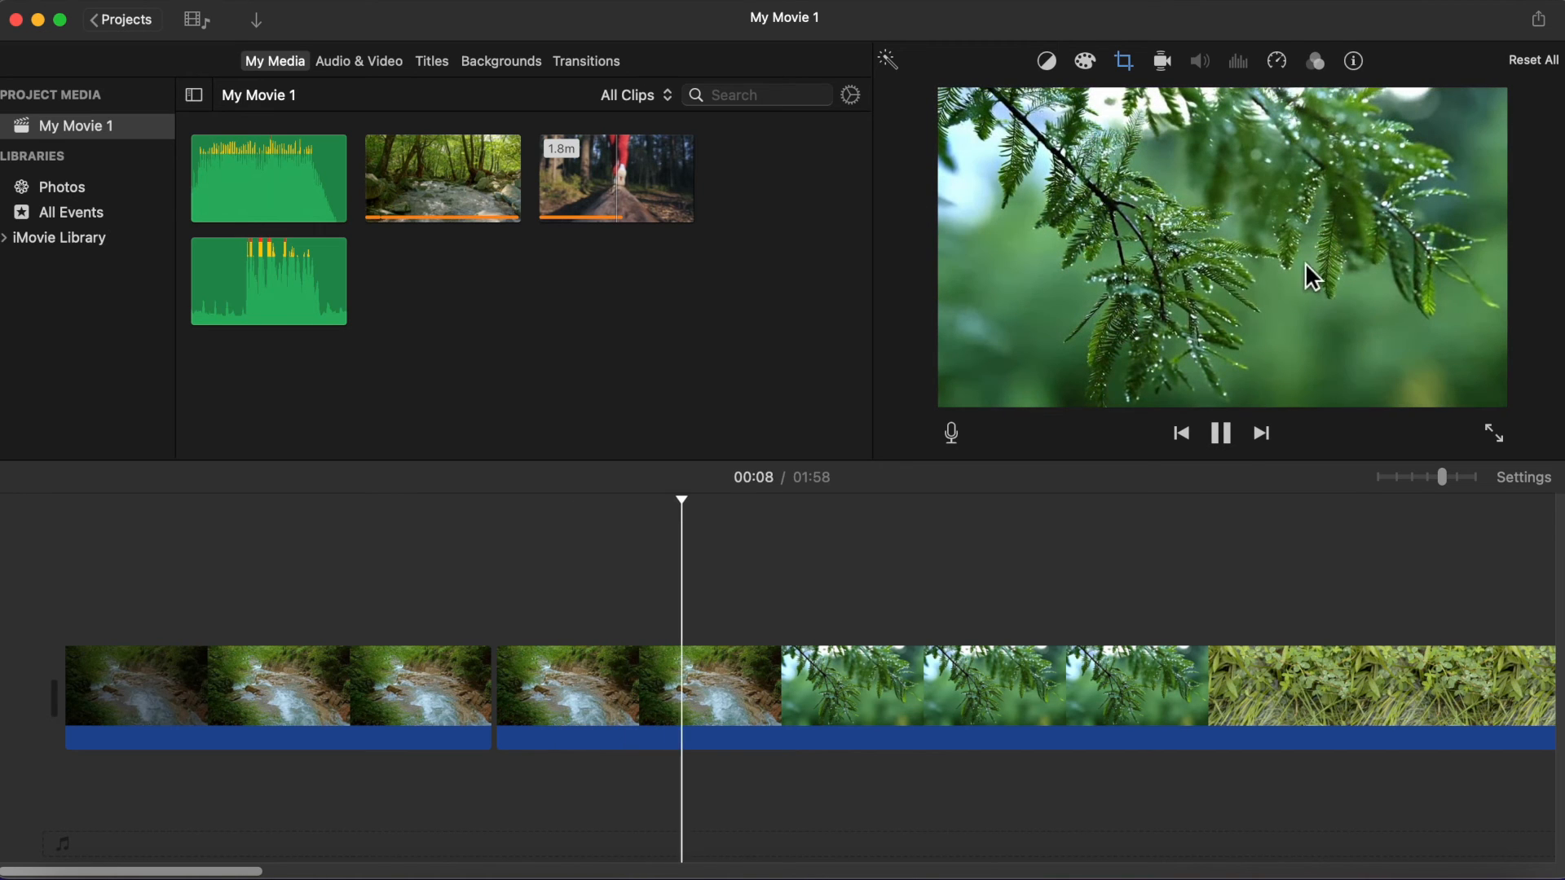
{"action": "left_click", "coordinate": [1227, 440]}
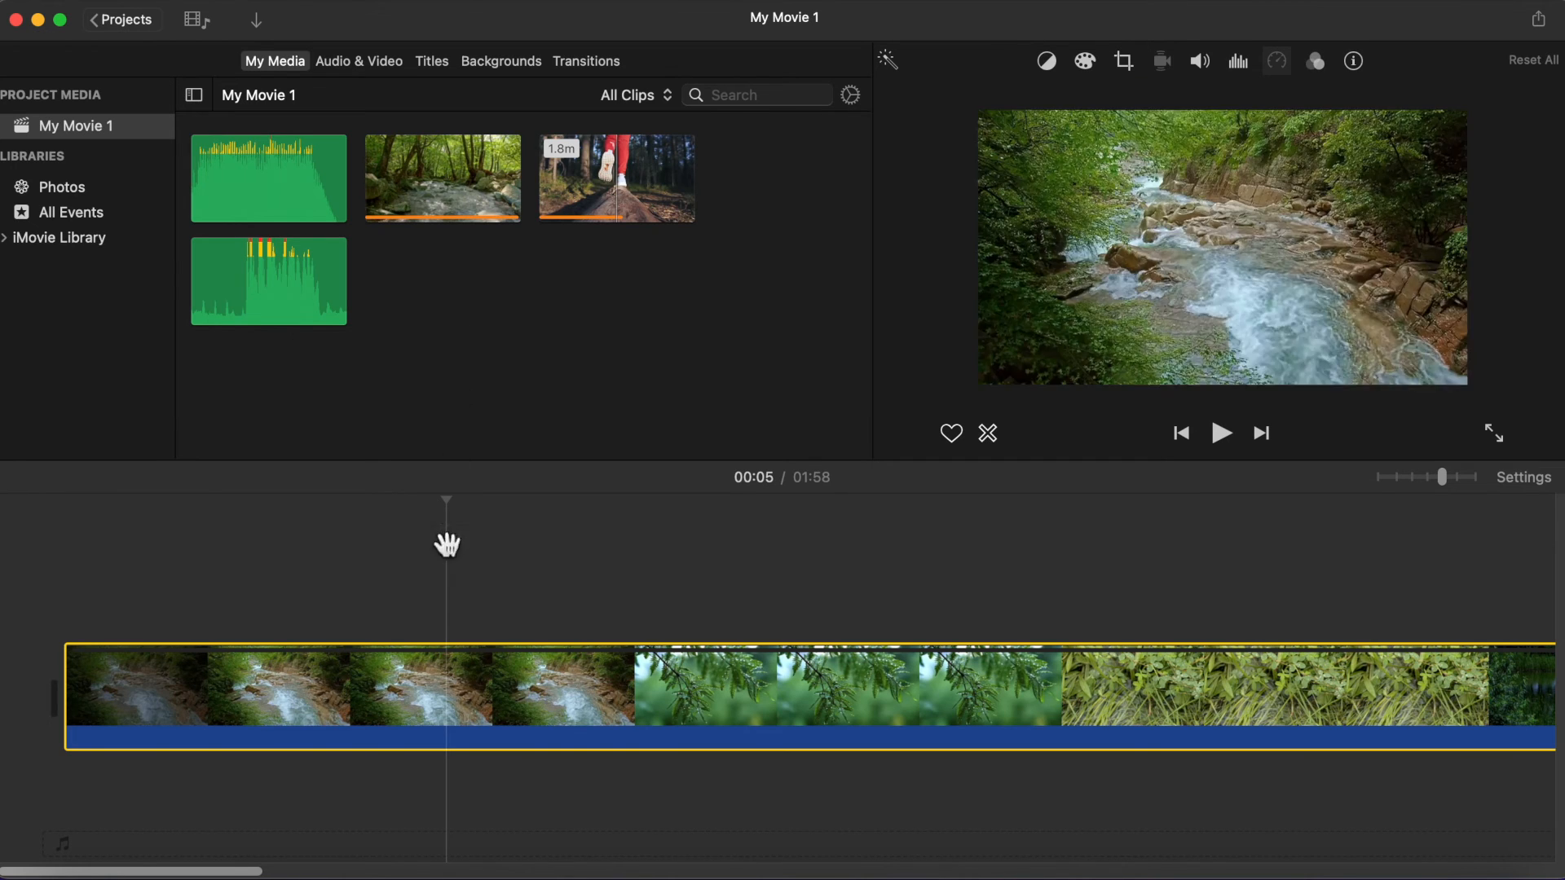
- Add a 3.0-second freeze frame to the river clip at 00:04
{"action": "left_click", "coordinate": [413, 717]}
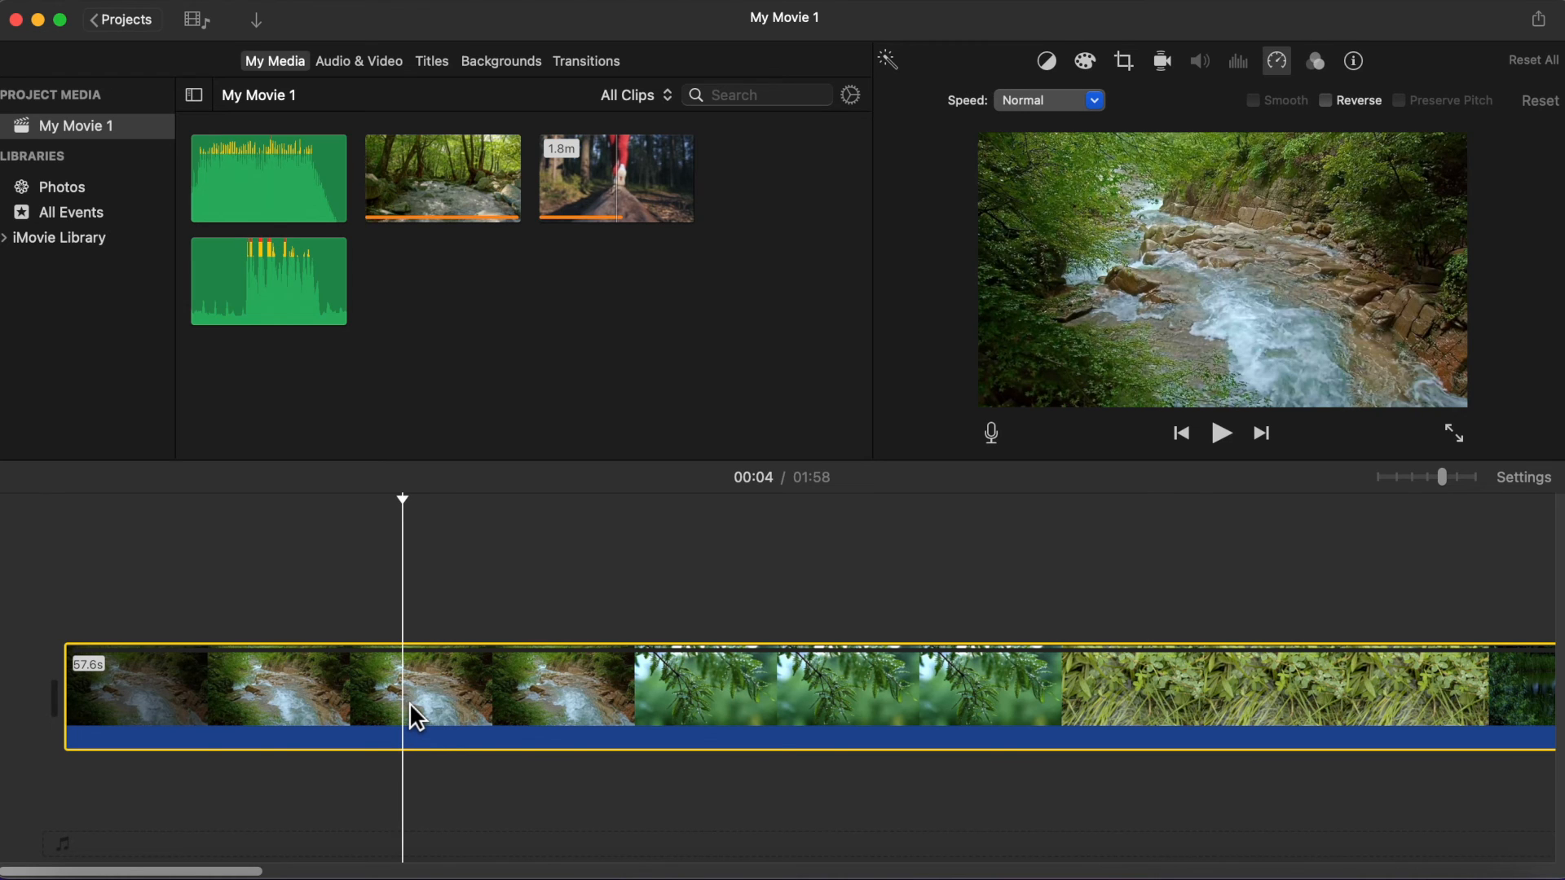
{"action": "right_click", "coordinate": [412, 716]}
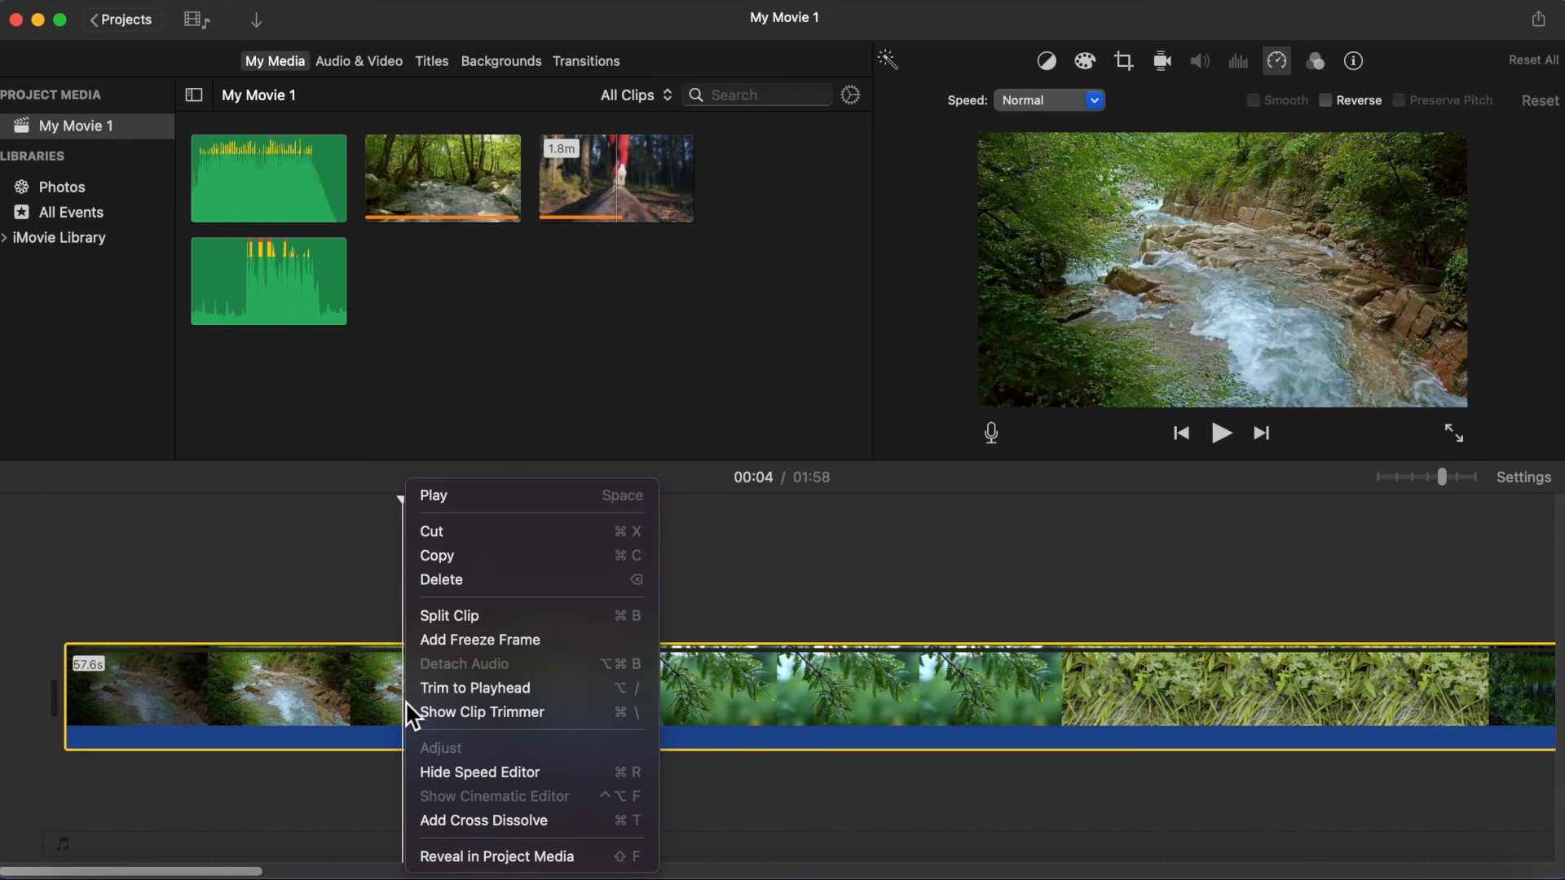
{"action": "left_click", "coordinate": [488, 639]}
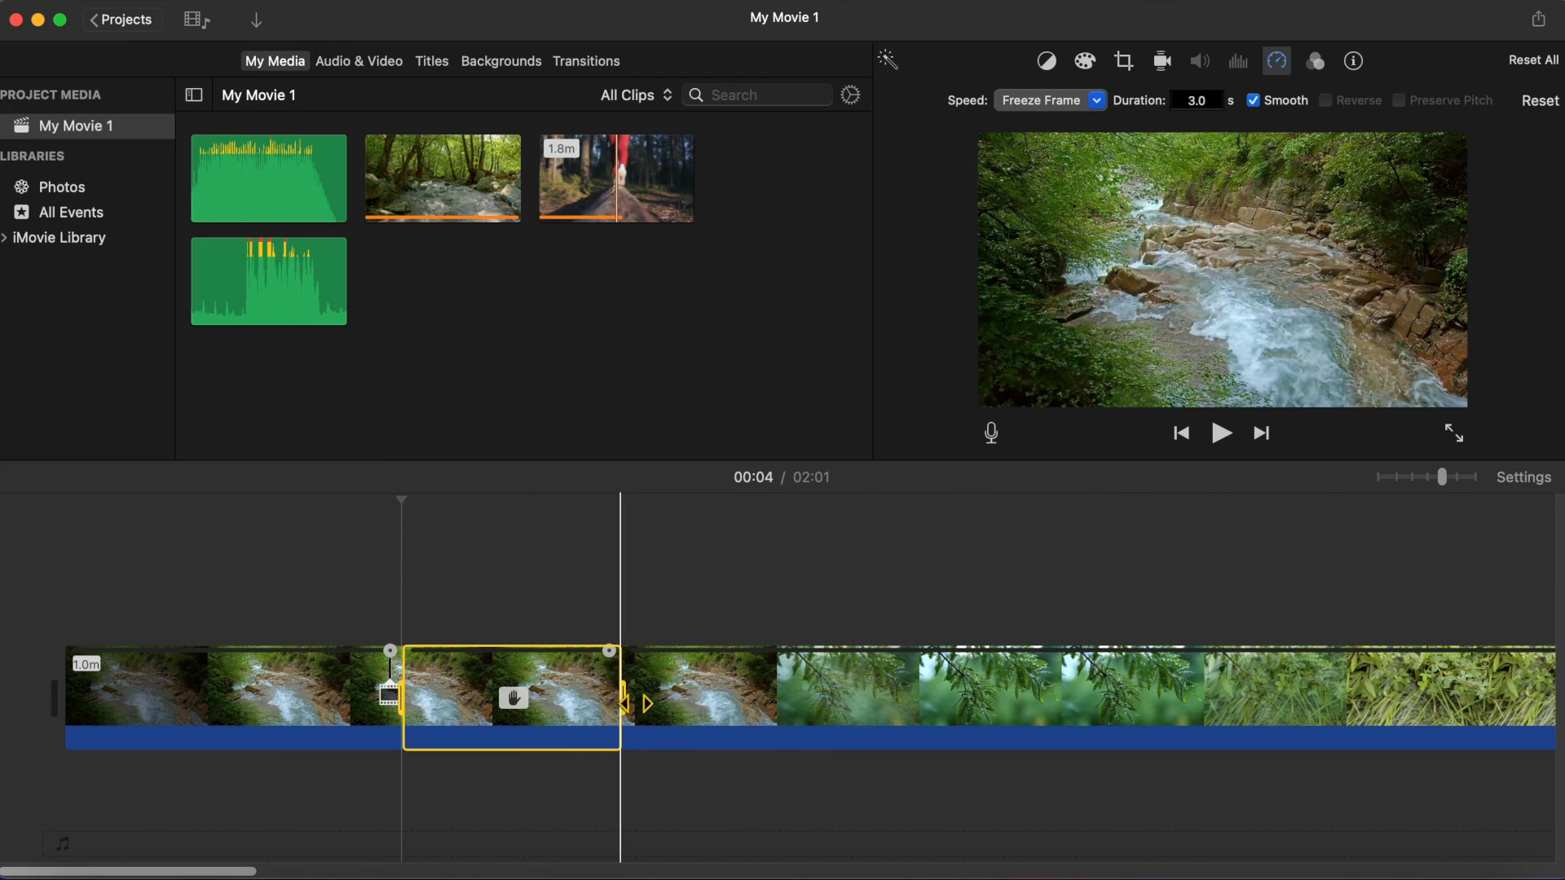
- Try to extend the freeze frame's end to 00:09, and play the movie from just before the freeze frame
{"action": "left_click_drag", "start_coordinate": [621, 703], "coordinate": [784, 699]}
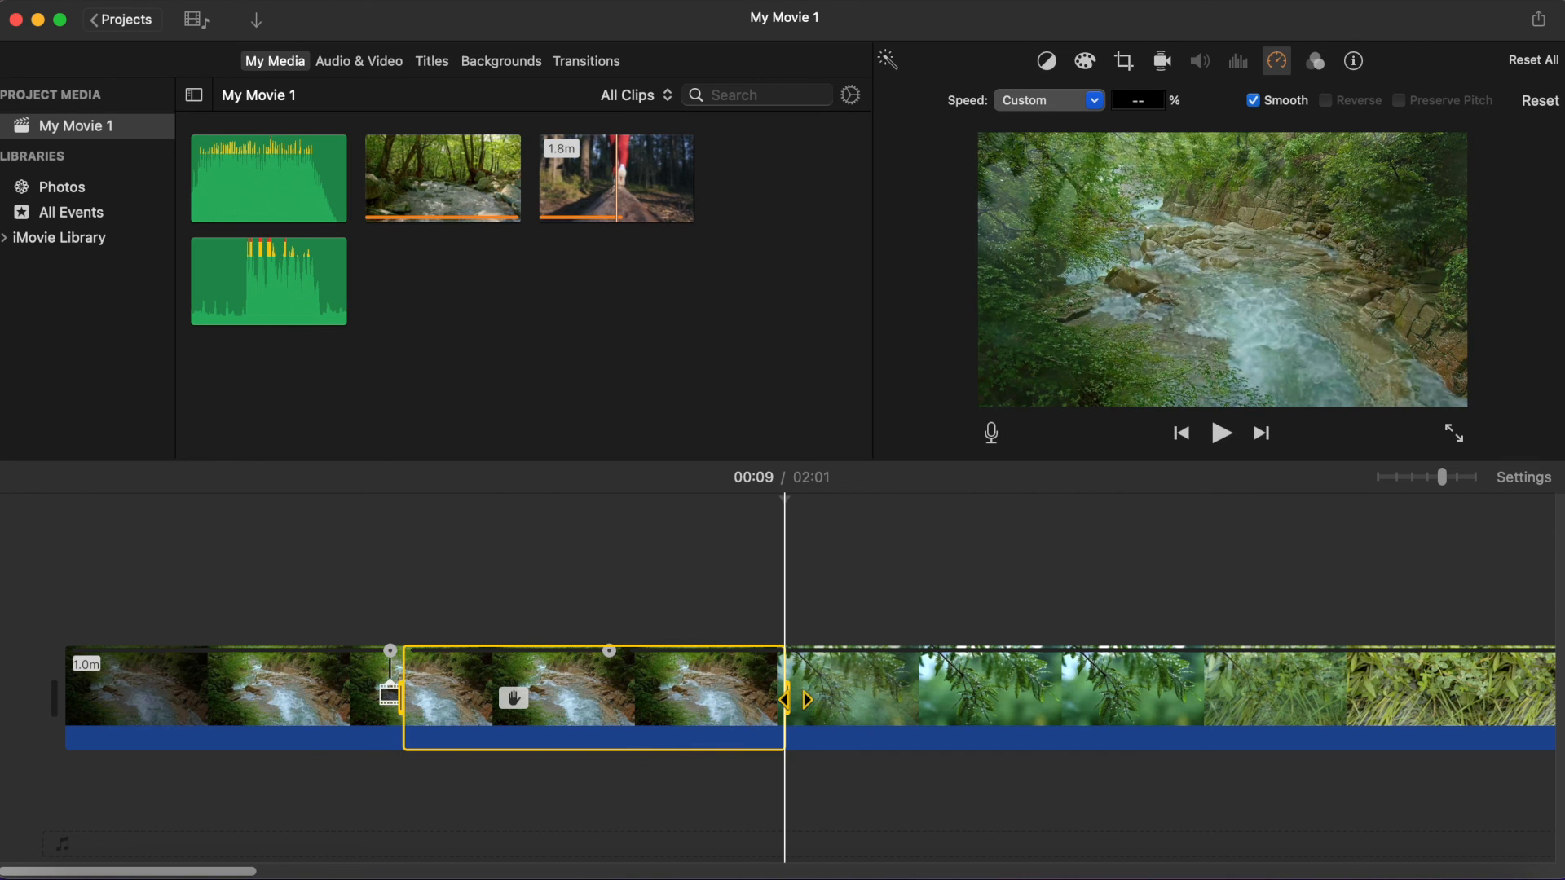
{"action": "left_click", "coordinate": [361, 613]}
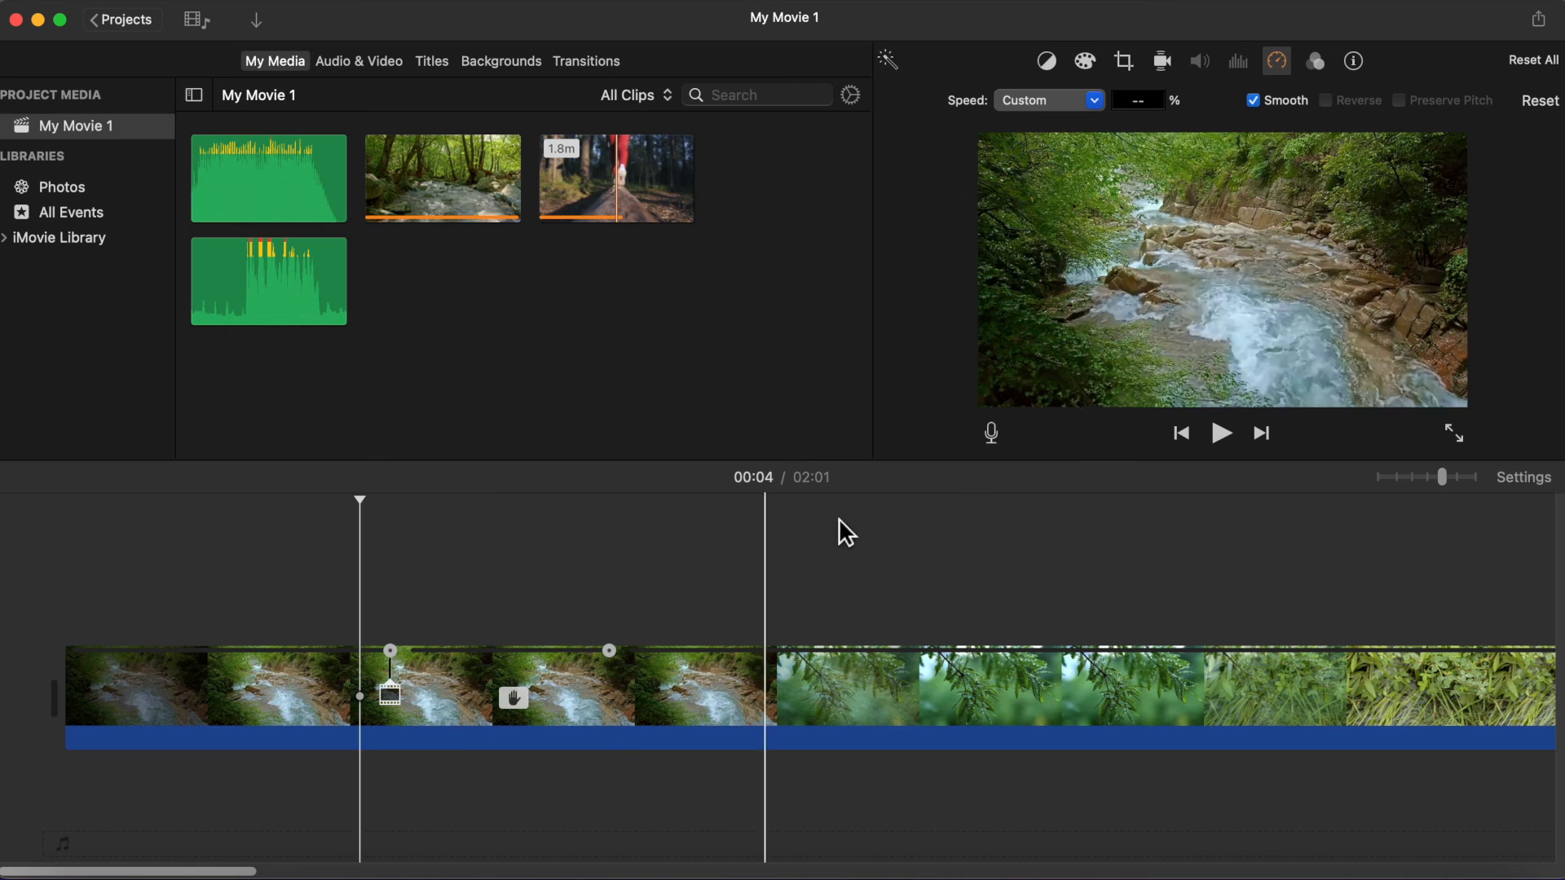
{"action": "left_click", "coordinate": [1224, 435]}
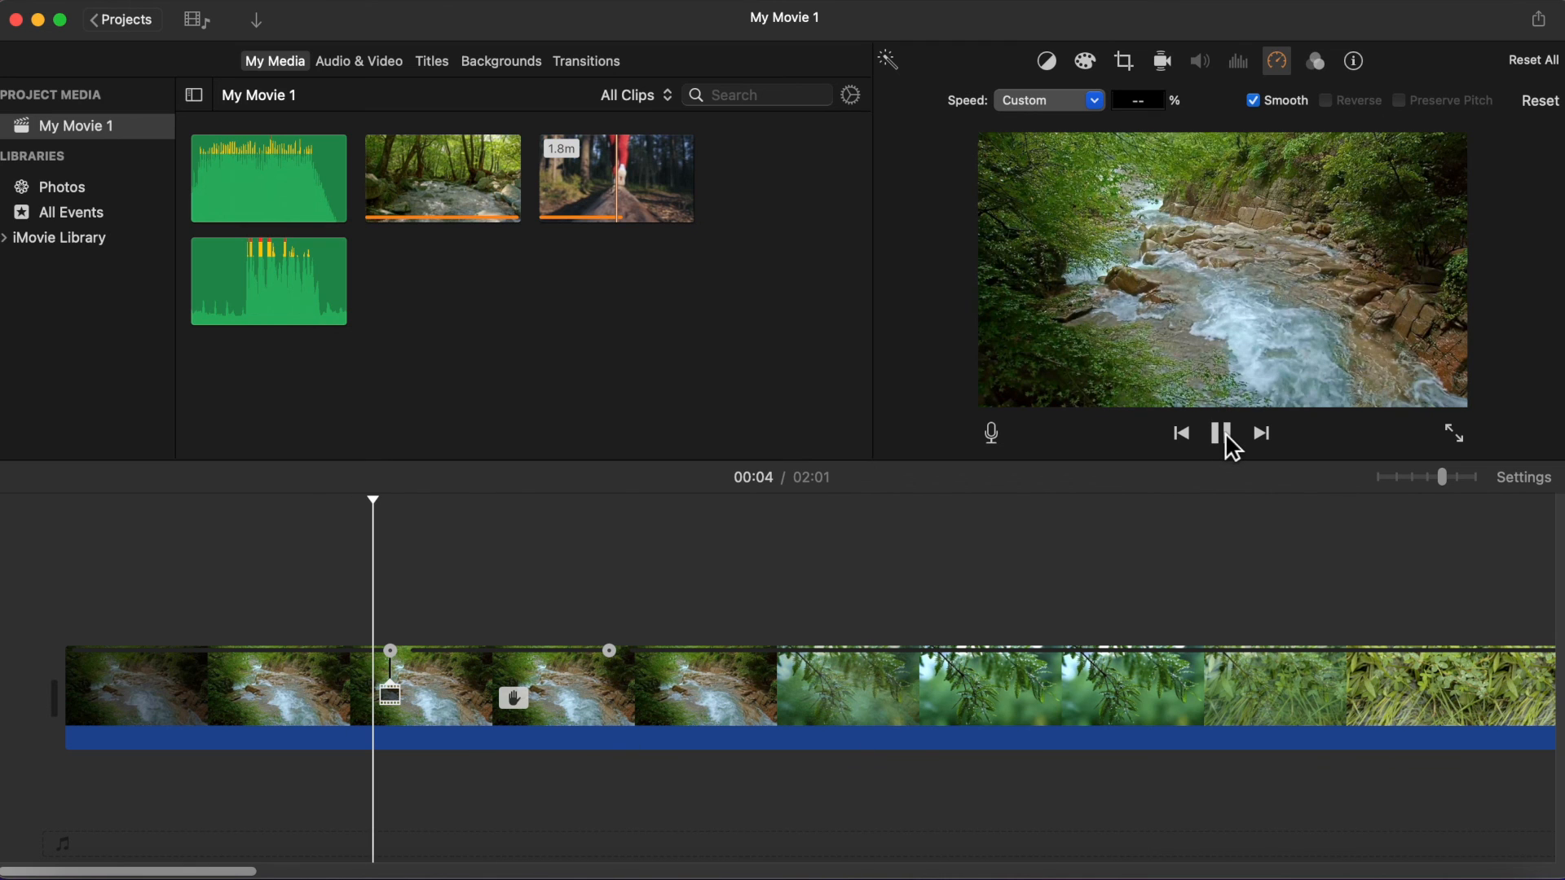